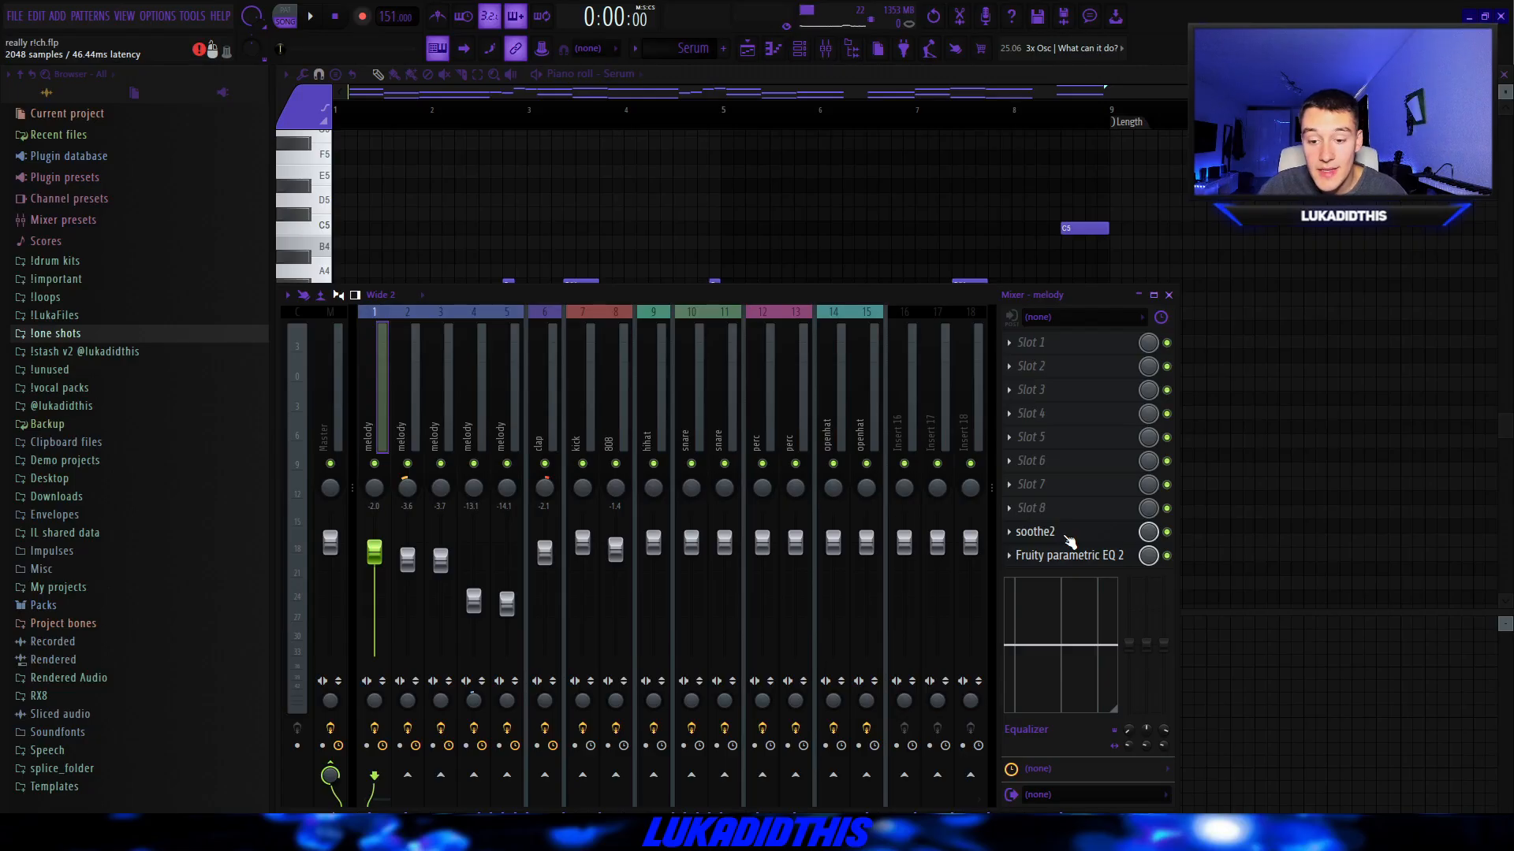
# Step: Review the soothe2 and Fruity Parametric EQ 2 settings on the first melody mixer track, closing each plugin
pyautogui.click(1066, 536)
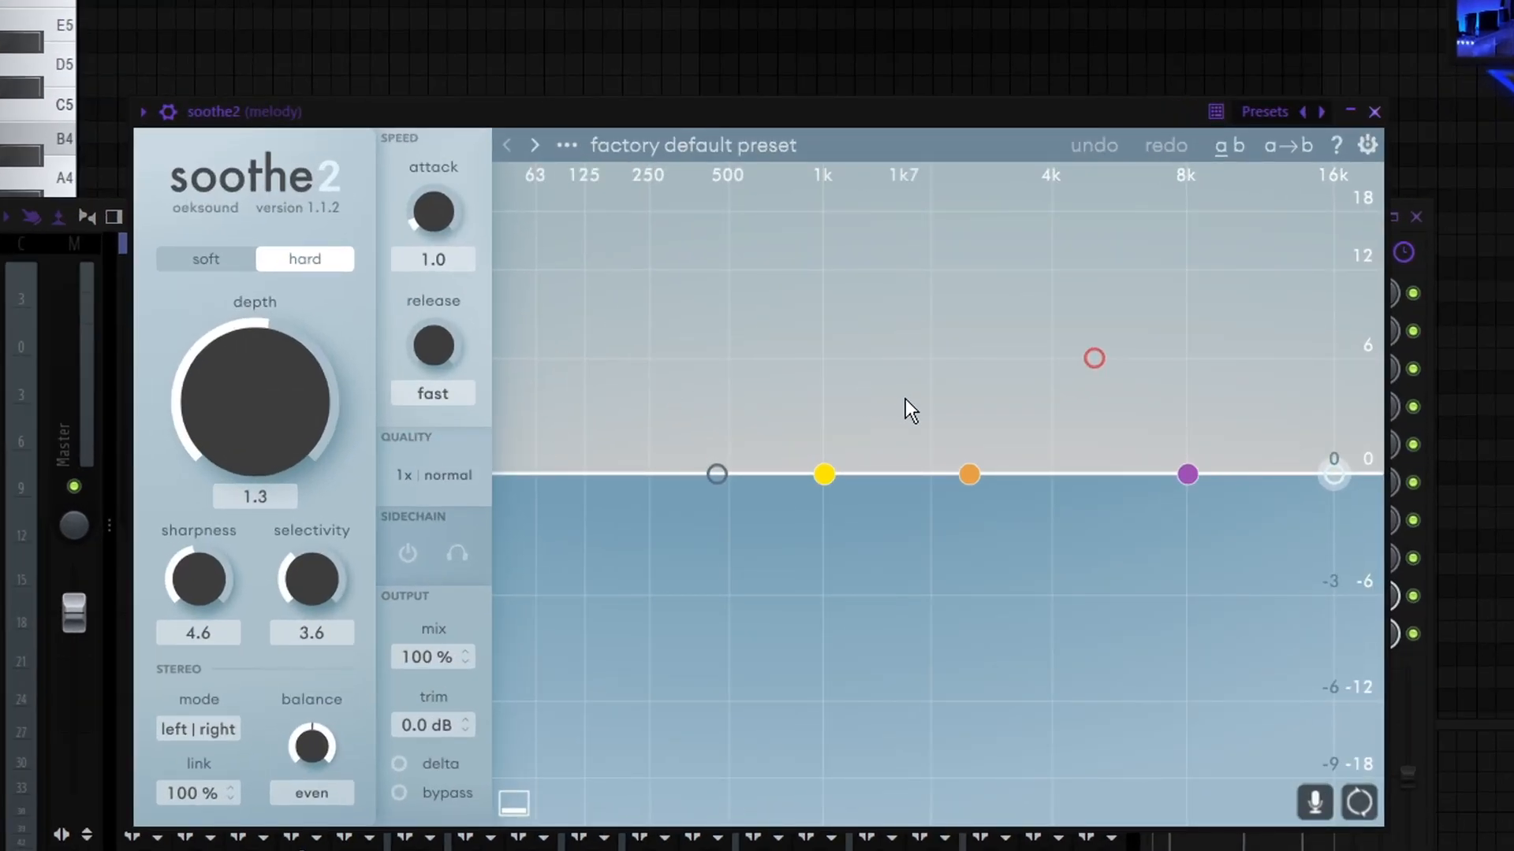
pyautogui.press('Escape')
pyautogui.click(1292, 630)
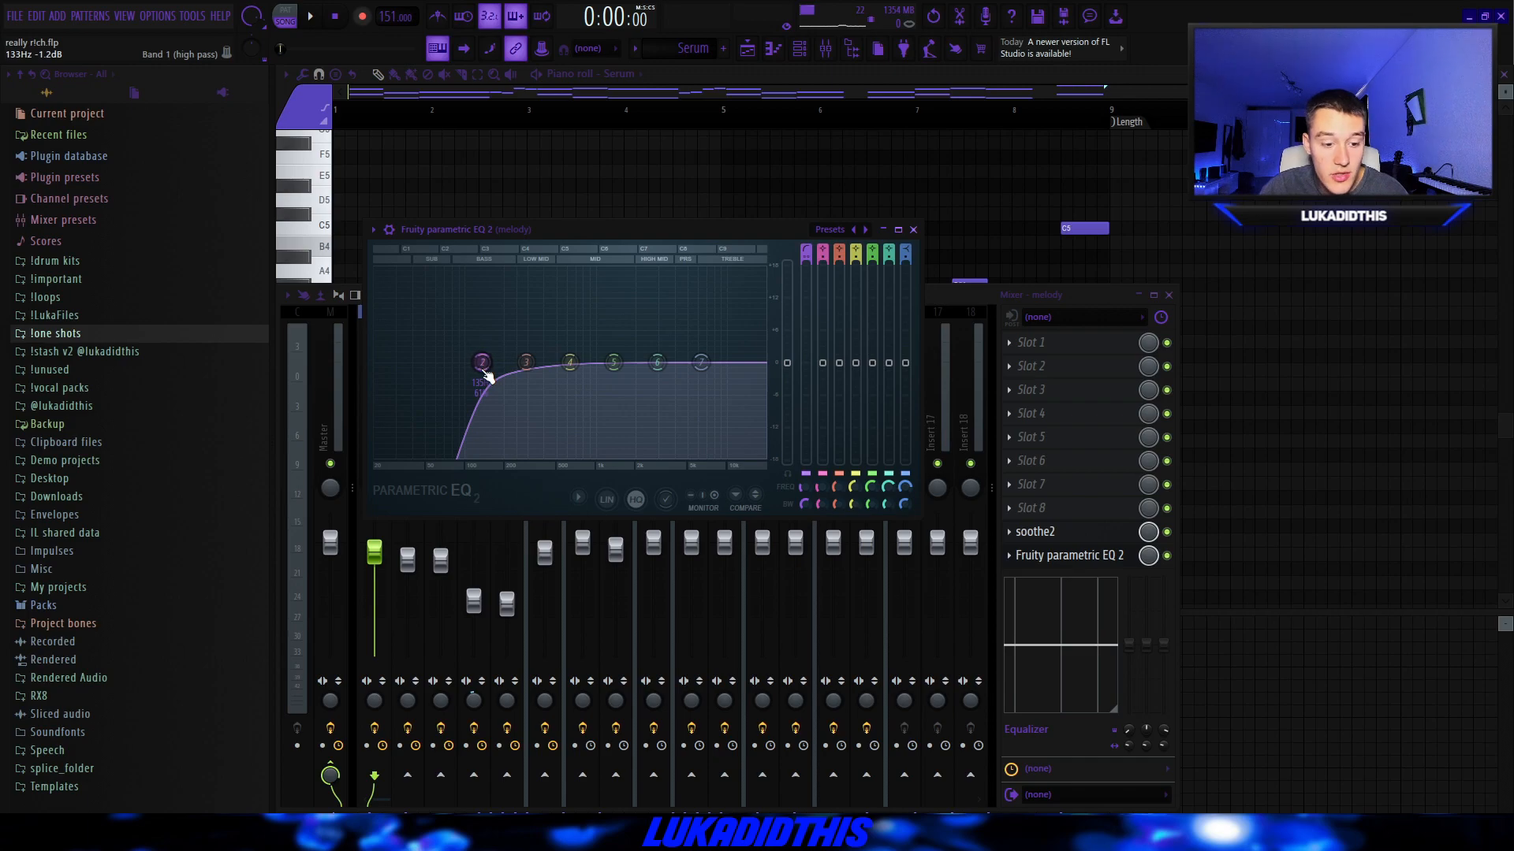
pyautogui.press('Escape')
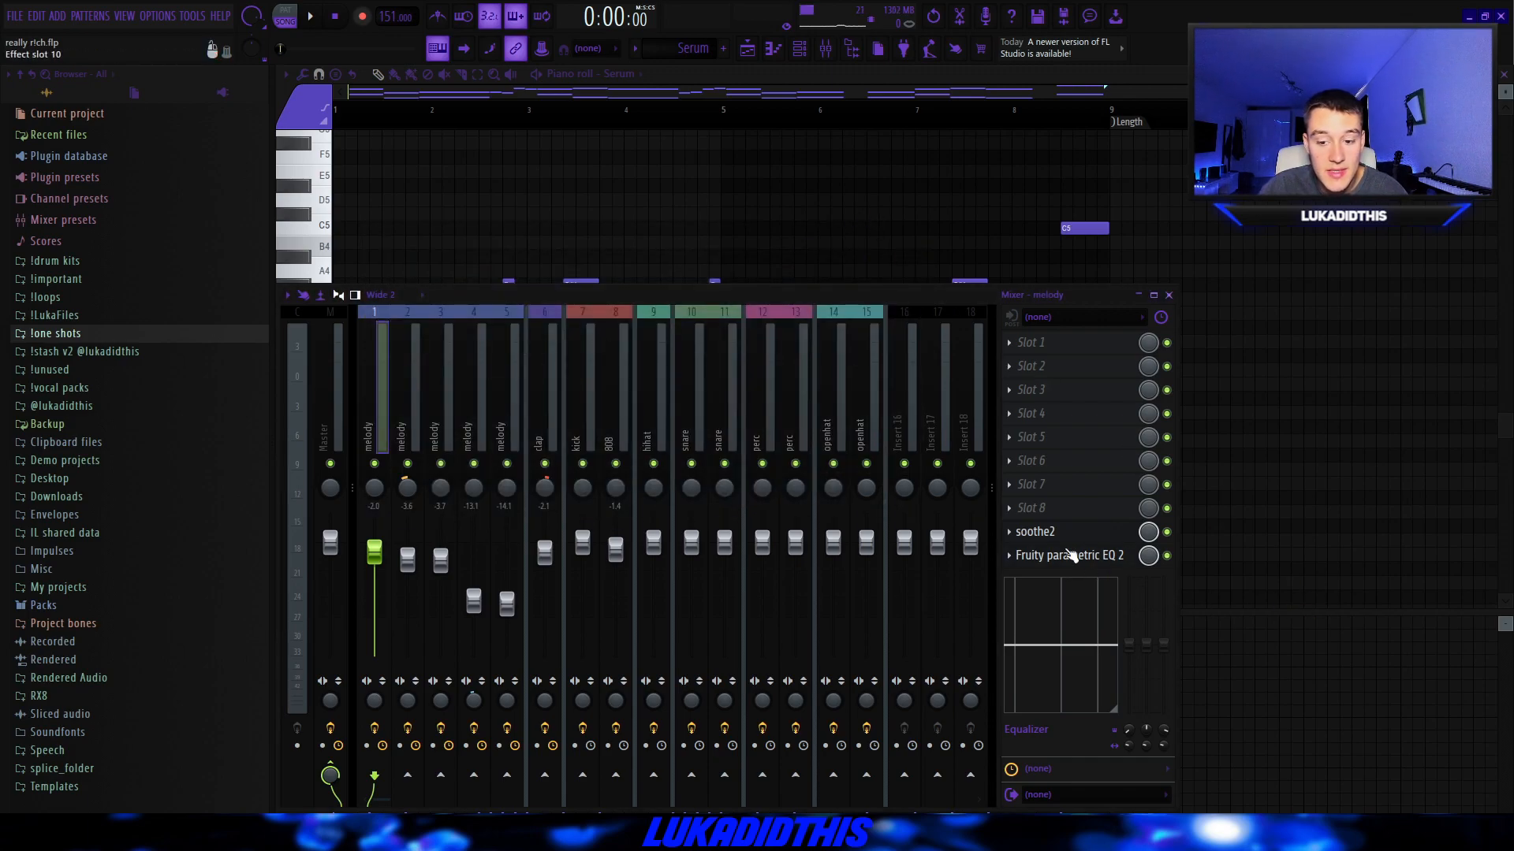
pyautogui.click(1069, 555)
pyautogui.press('Escape')
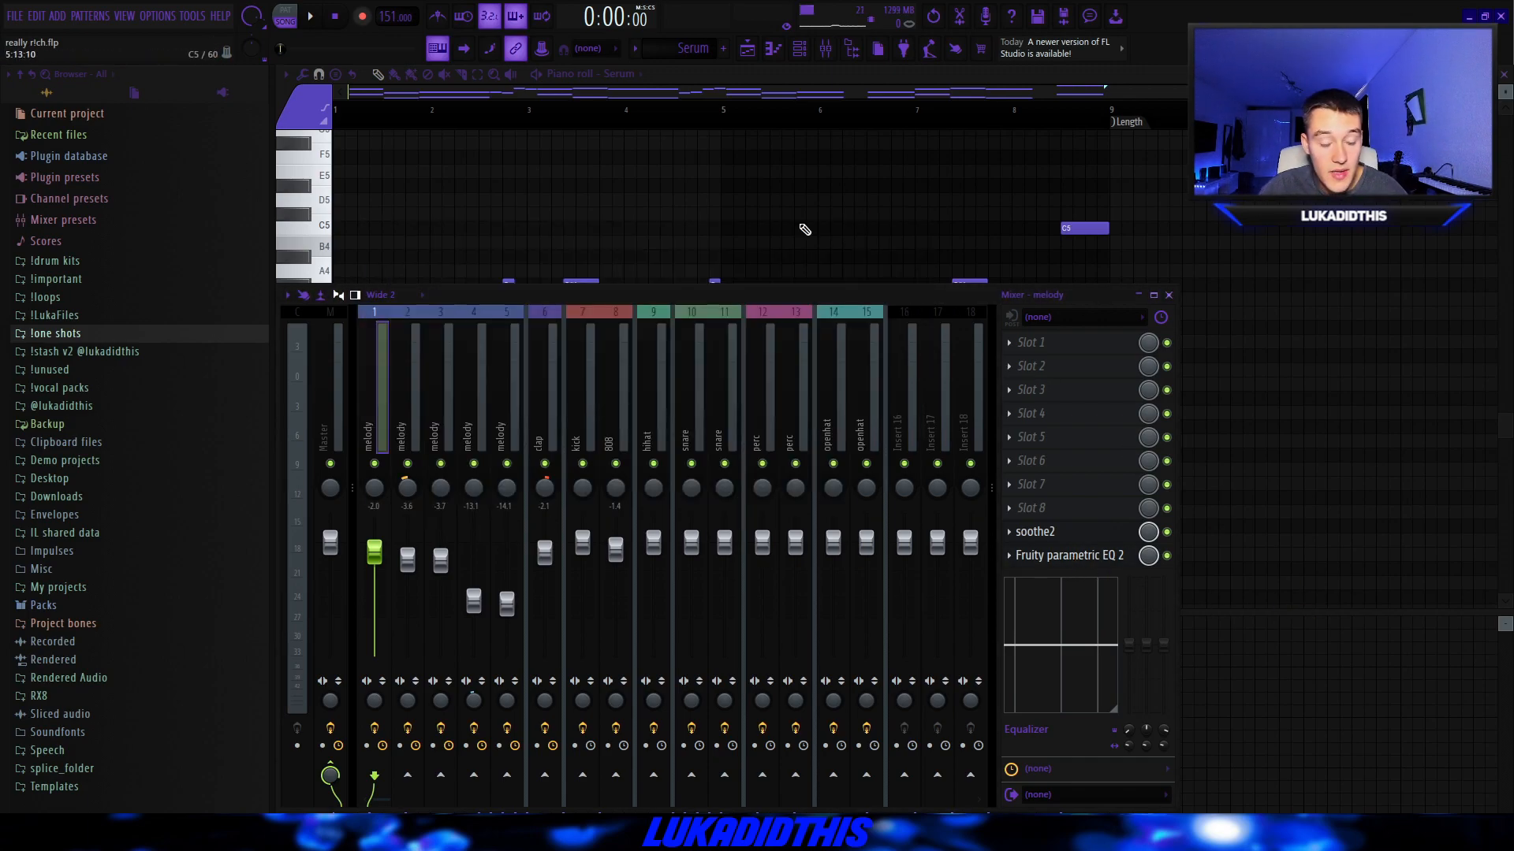
# Step: Bring up the playlist, examine the VOX_HP_170_vocal_adlib_wet_ahh_oh_F#m clips on Track 2, and play them
pyautogui.press('F5')
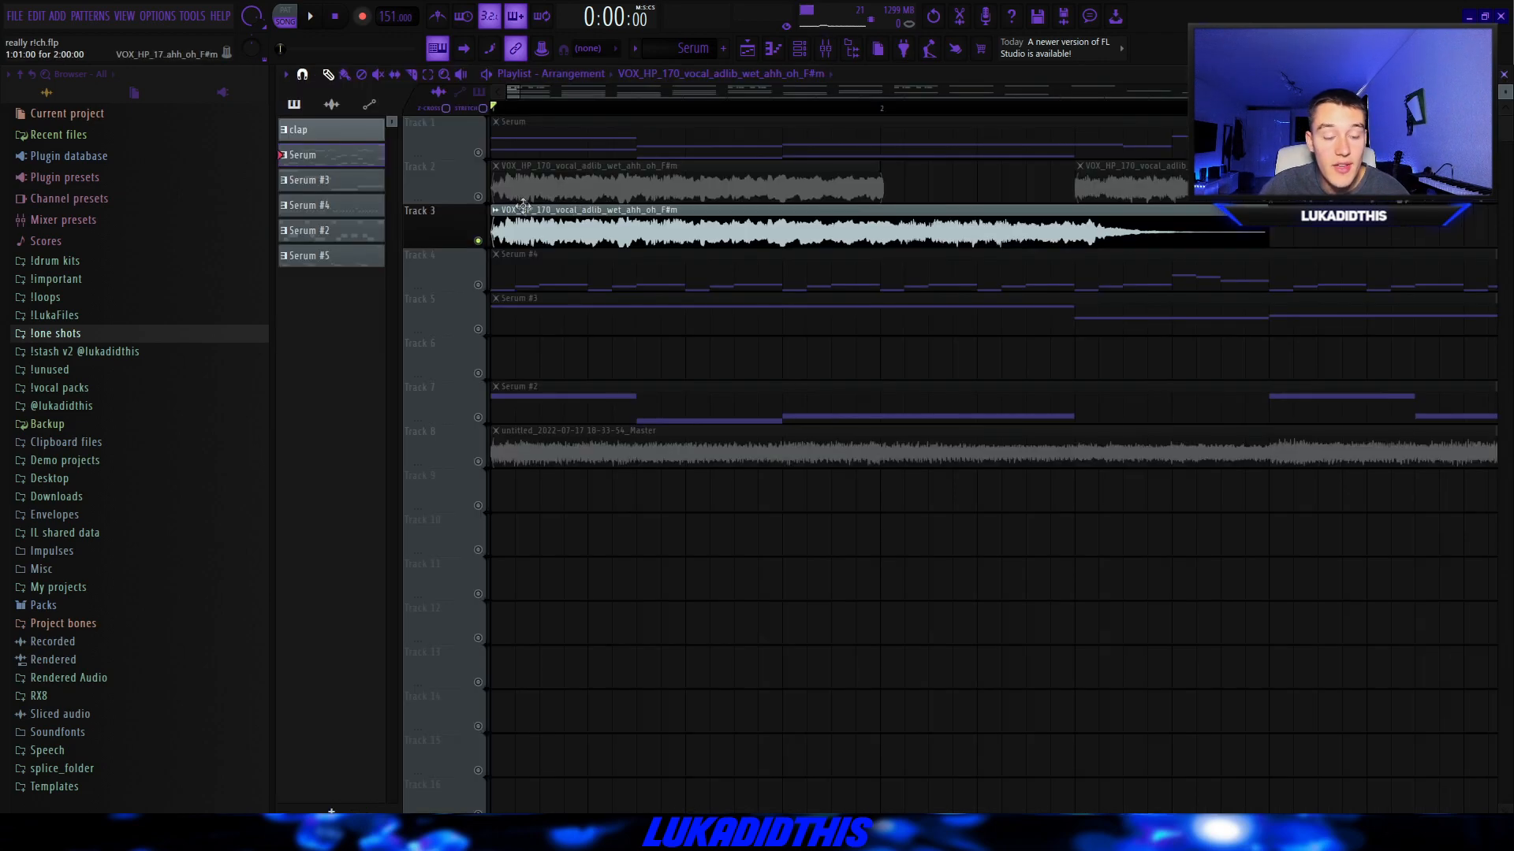
pyautogui.scroll(-3, 531, 215)
pyautogui.scroll(-2, 527, 233)
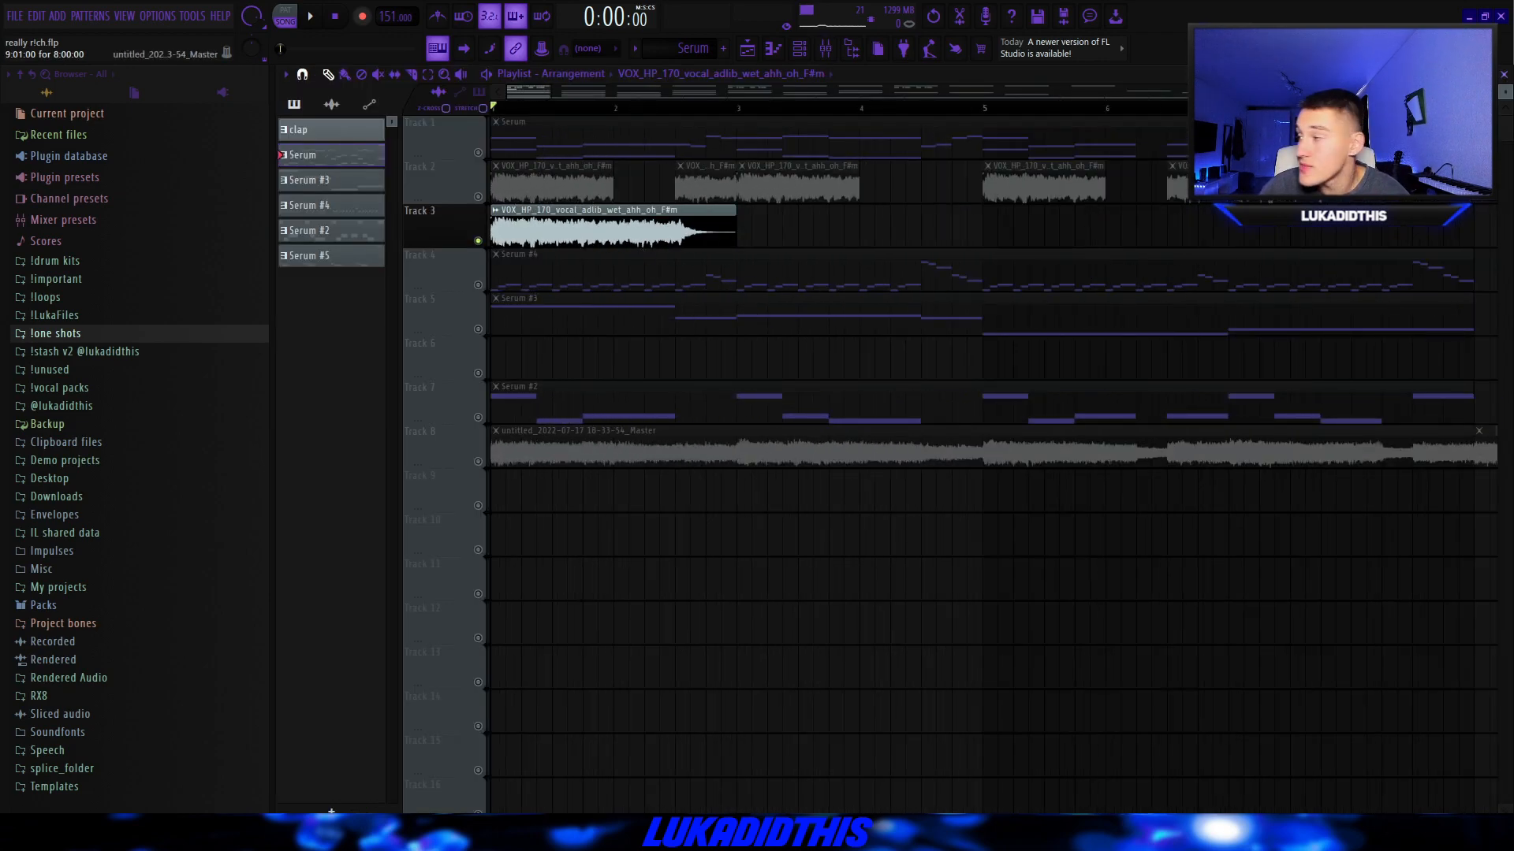
pyautogui.press('space')
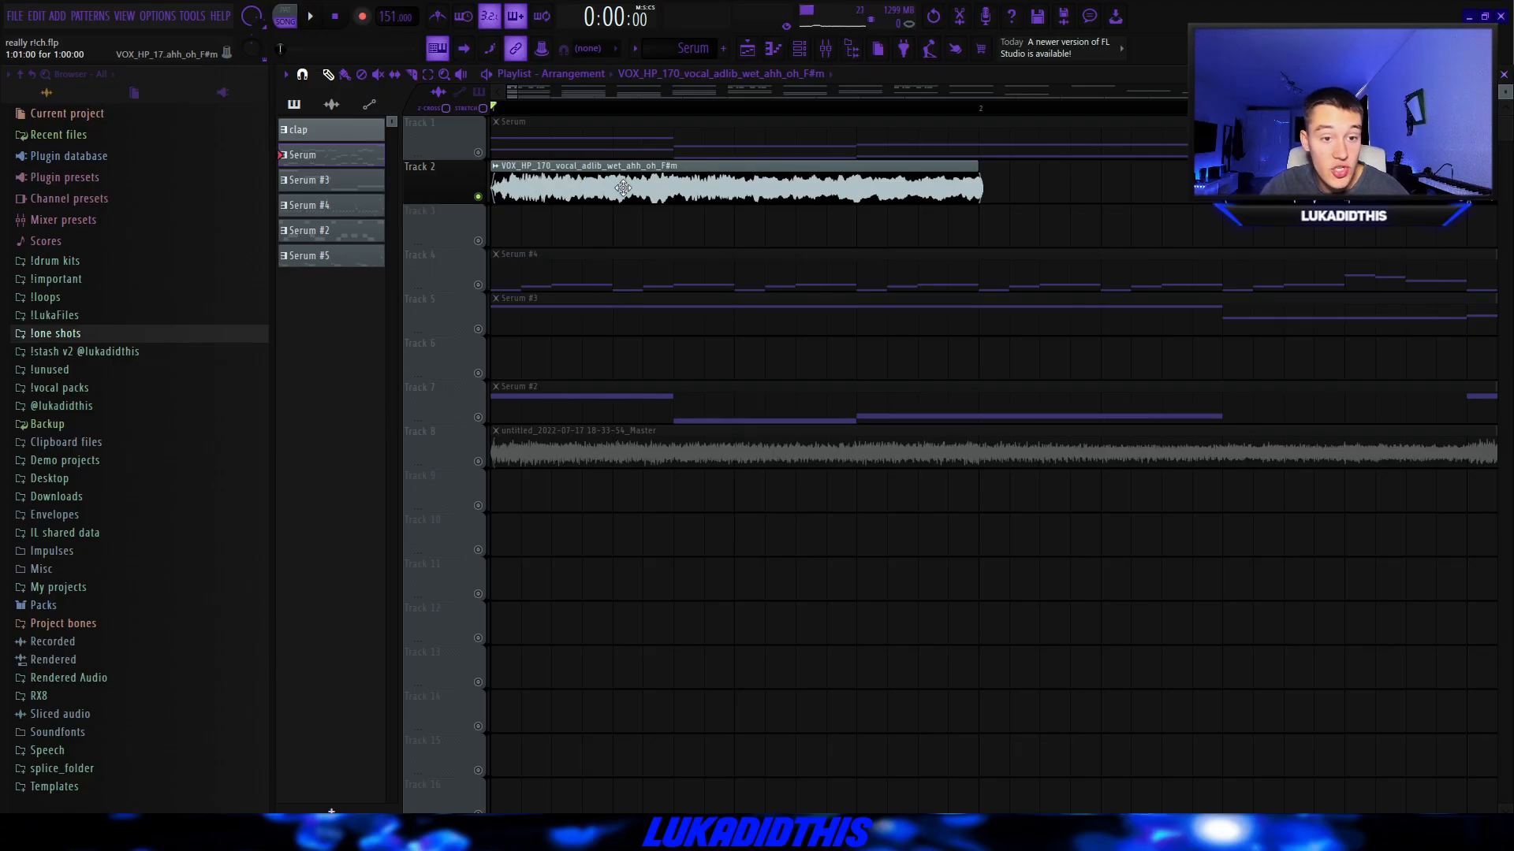
pyautogui.scroll(-2, 566, 190)
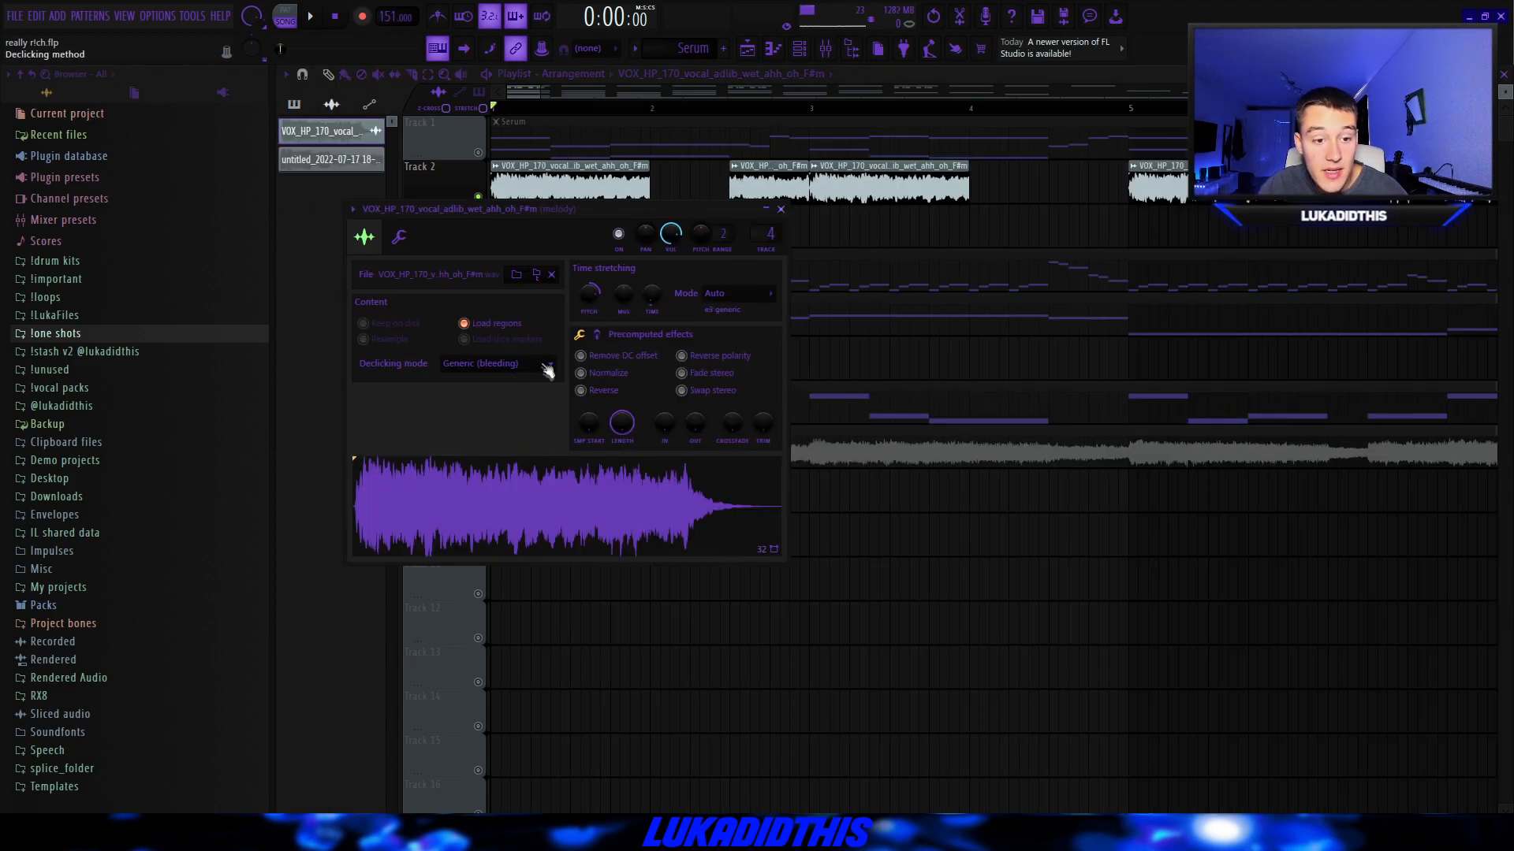
pyautogui.scroll(-4, 722, 250)
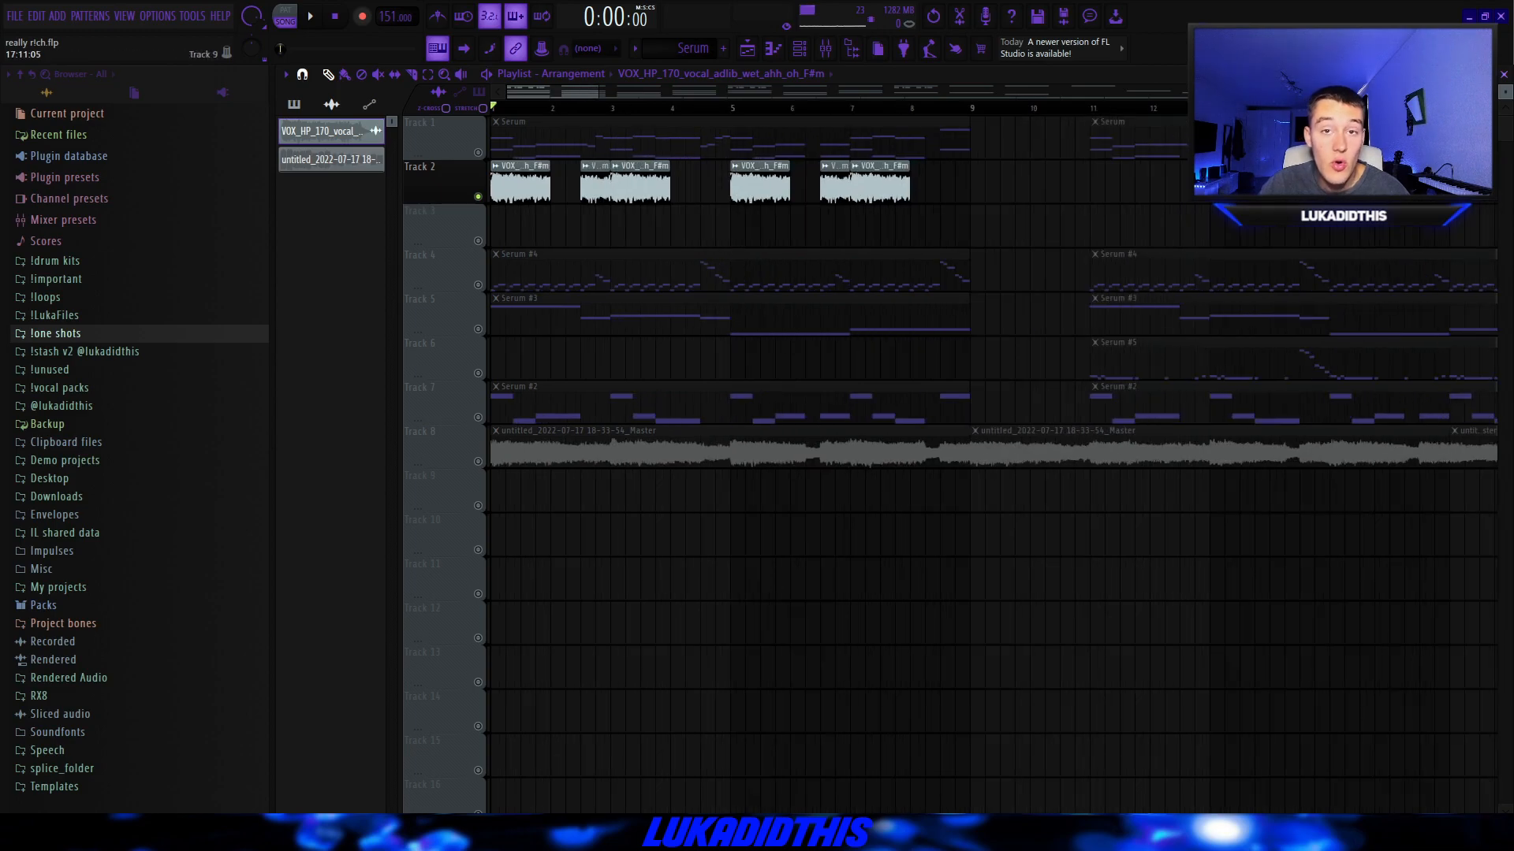
pyautogui.press('space')
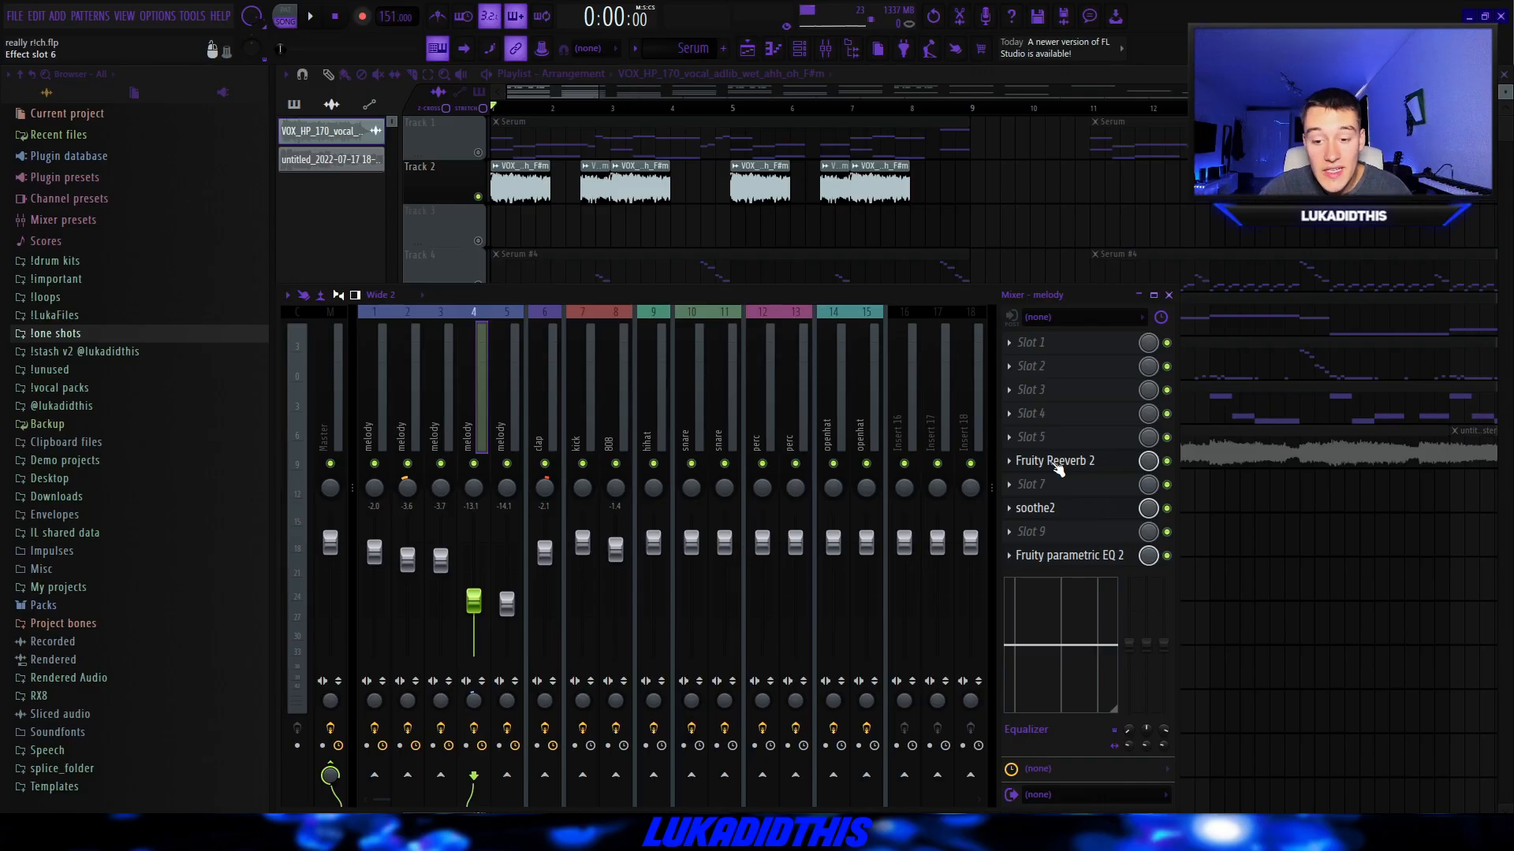
# Step: Review the Fruity Reeverb 2, soothe2 and Fruity Parametric EQ 2 settings on mixer track 4
pyautogui.click(1055, 461)
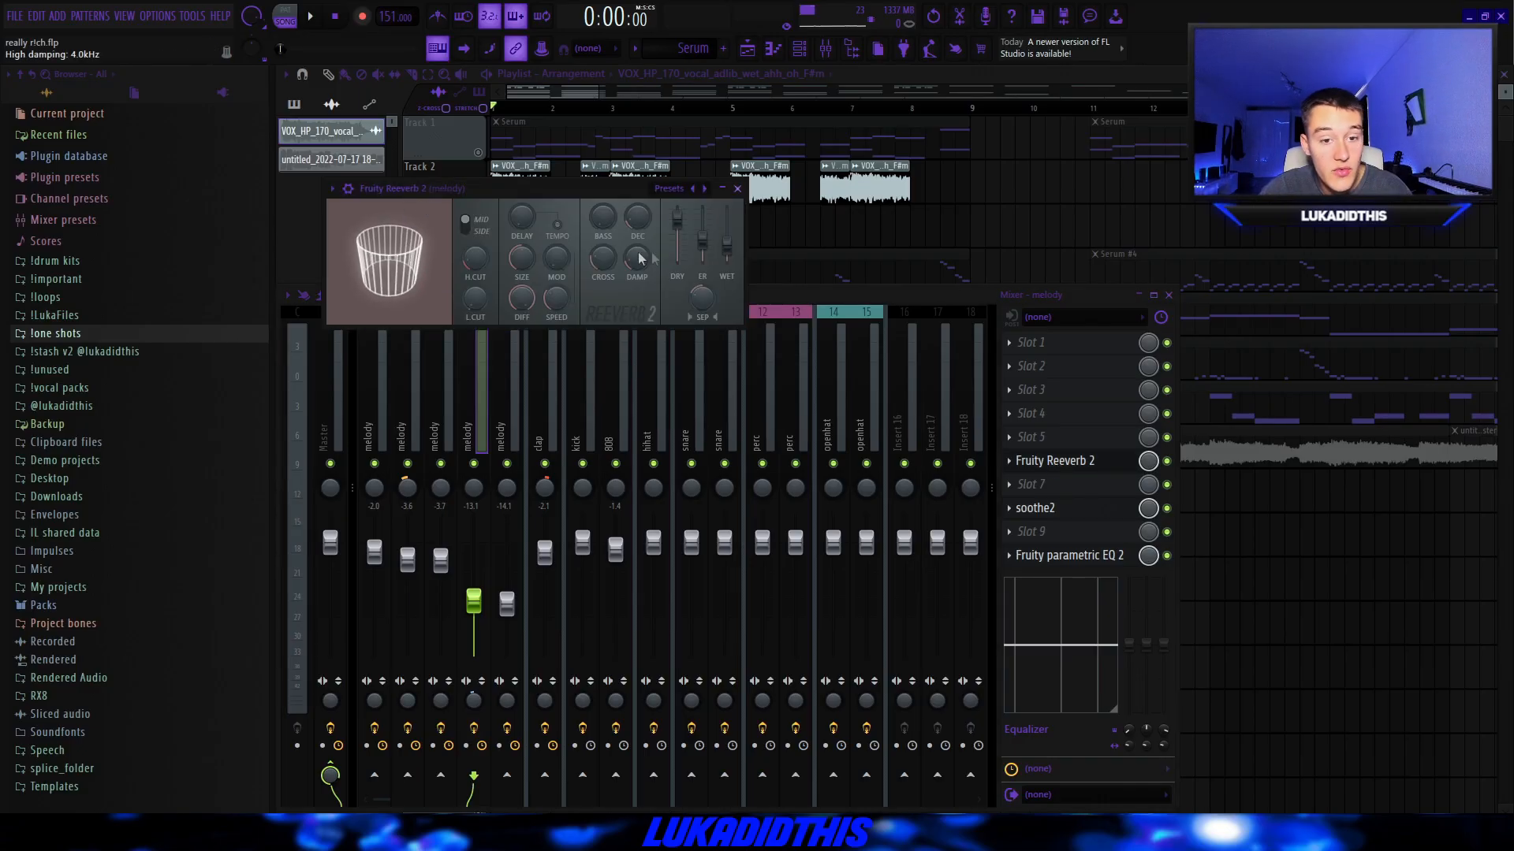
pyautogui.click(1036, 508)
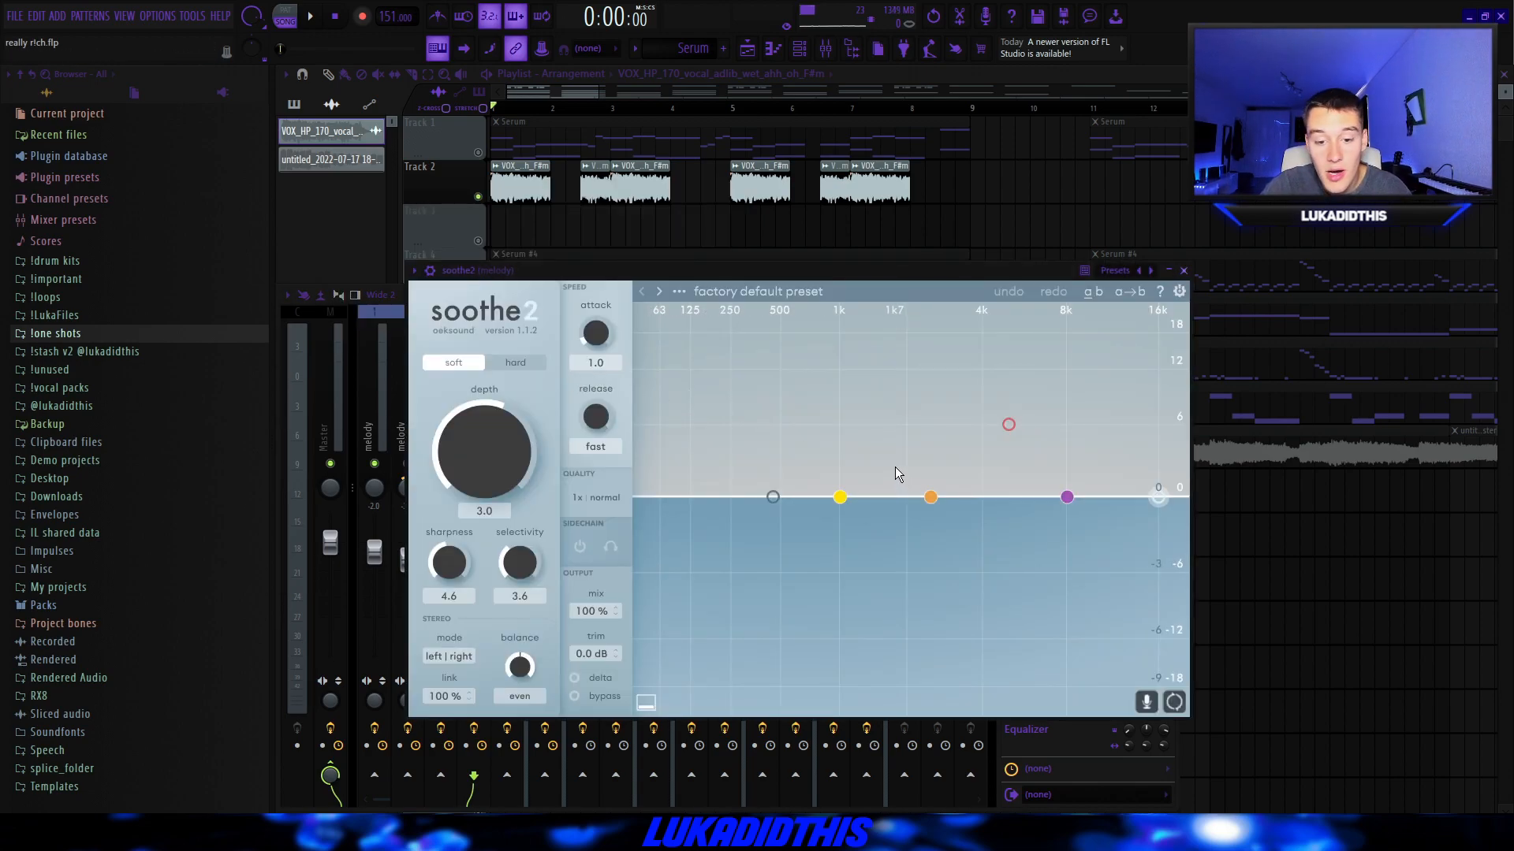
pyautogui.press('Escape')
pyautogui.click(1082, 556)
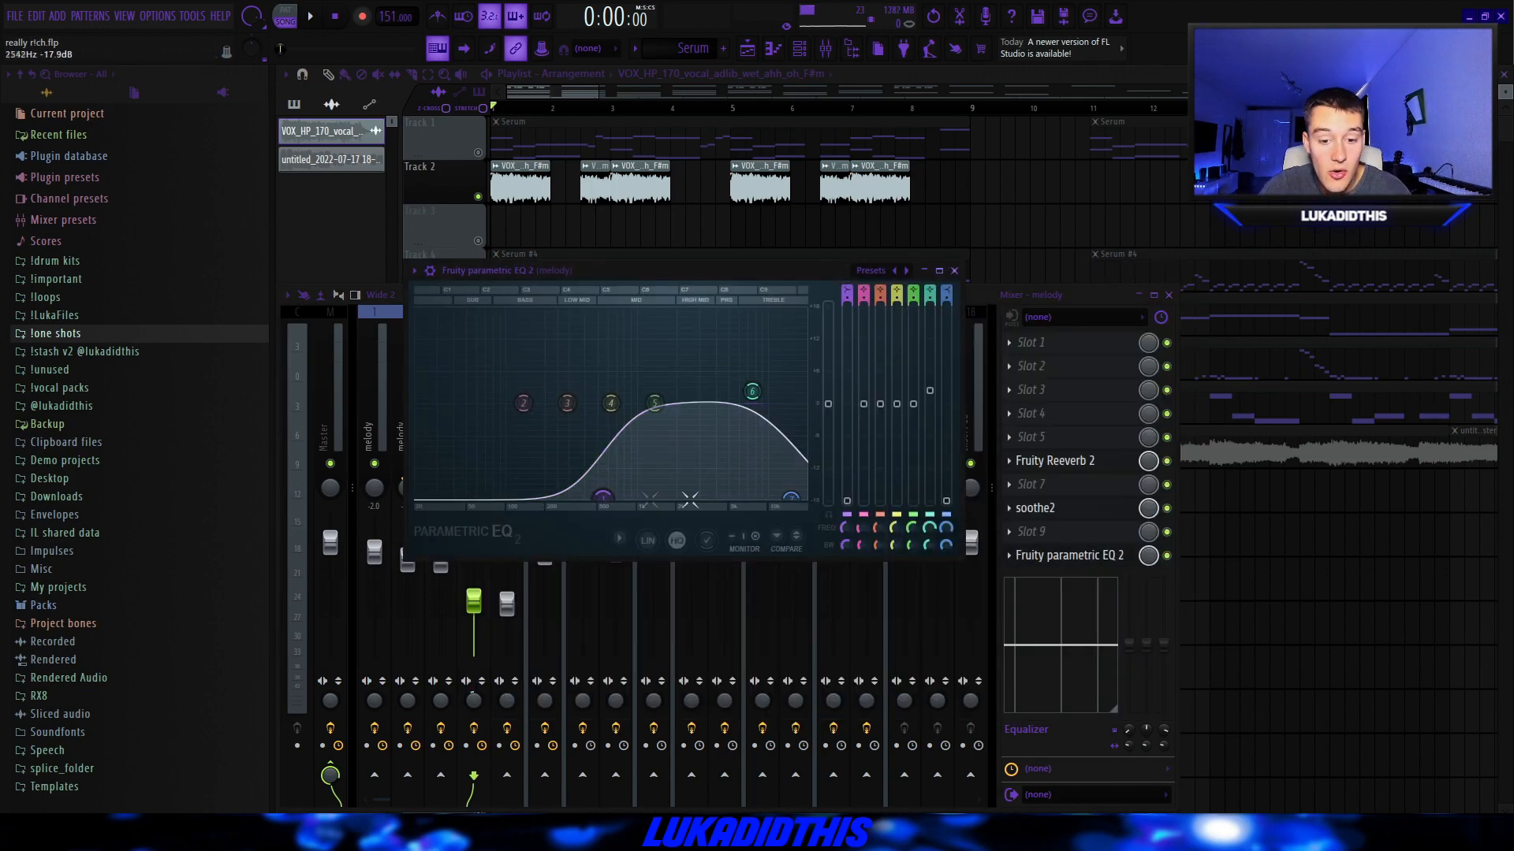
pyautogui.press('Escape')
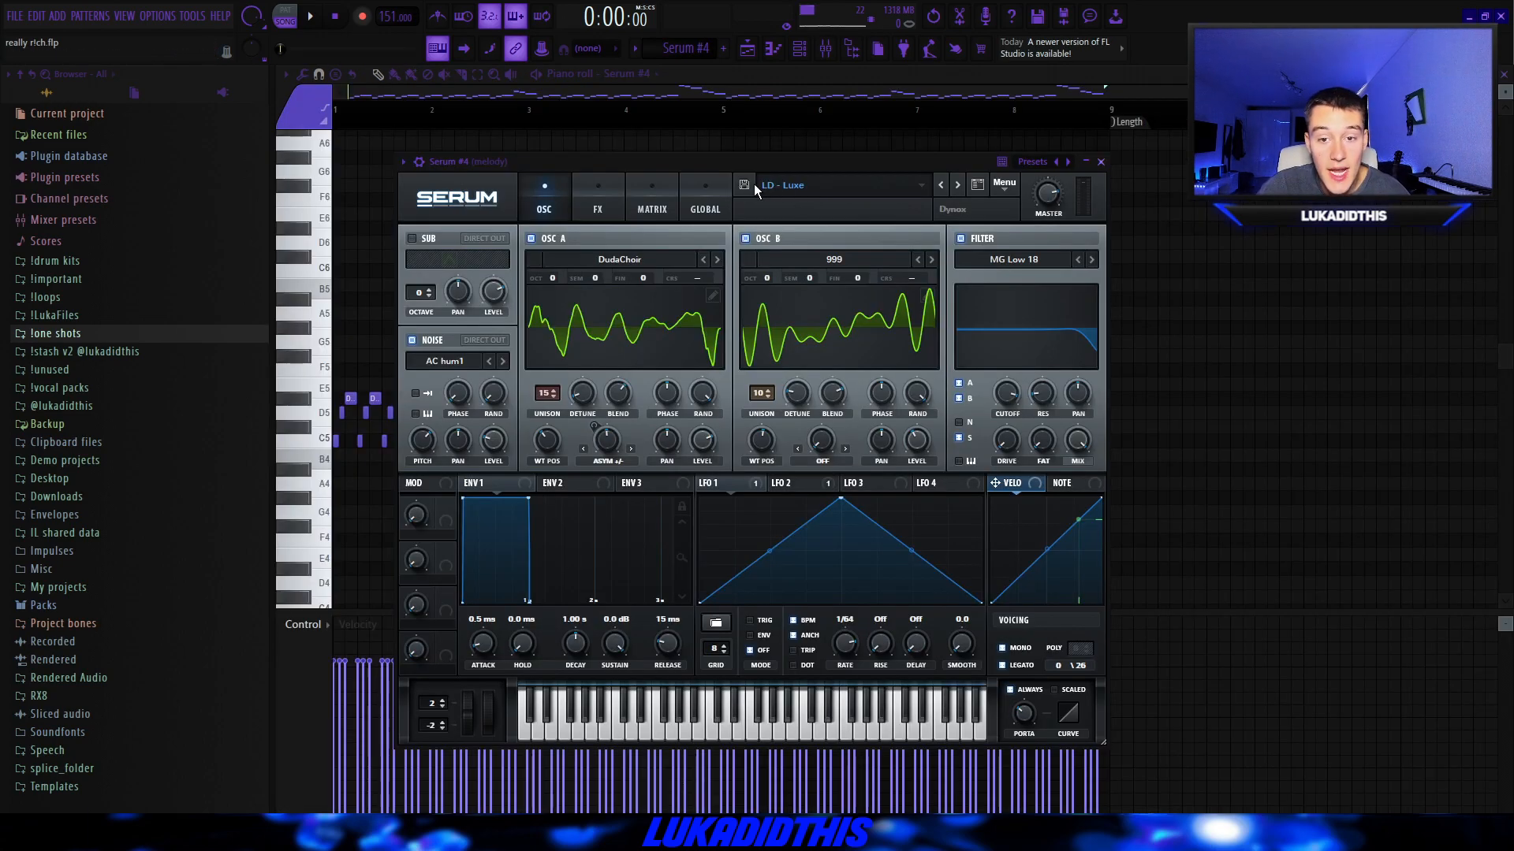
# Step: Close the Serum #4 synth, examine its repeating note pattern in the piano roll, and play it
pyautogui.press('Escape')
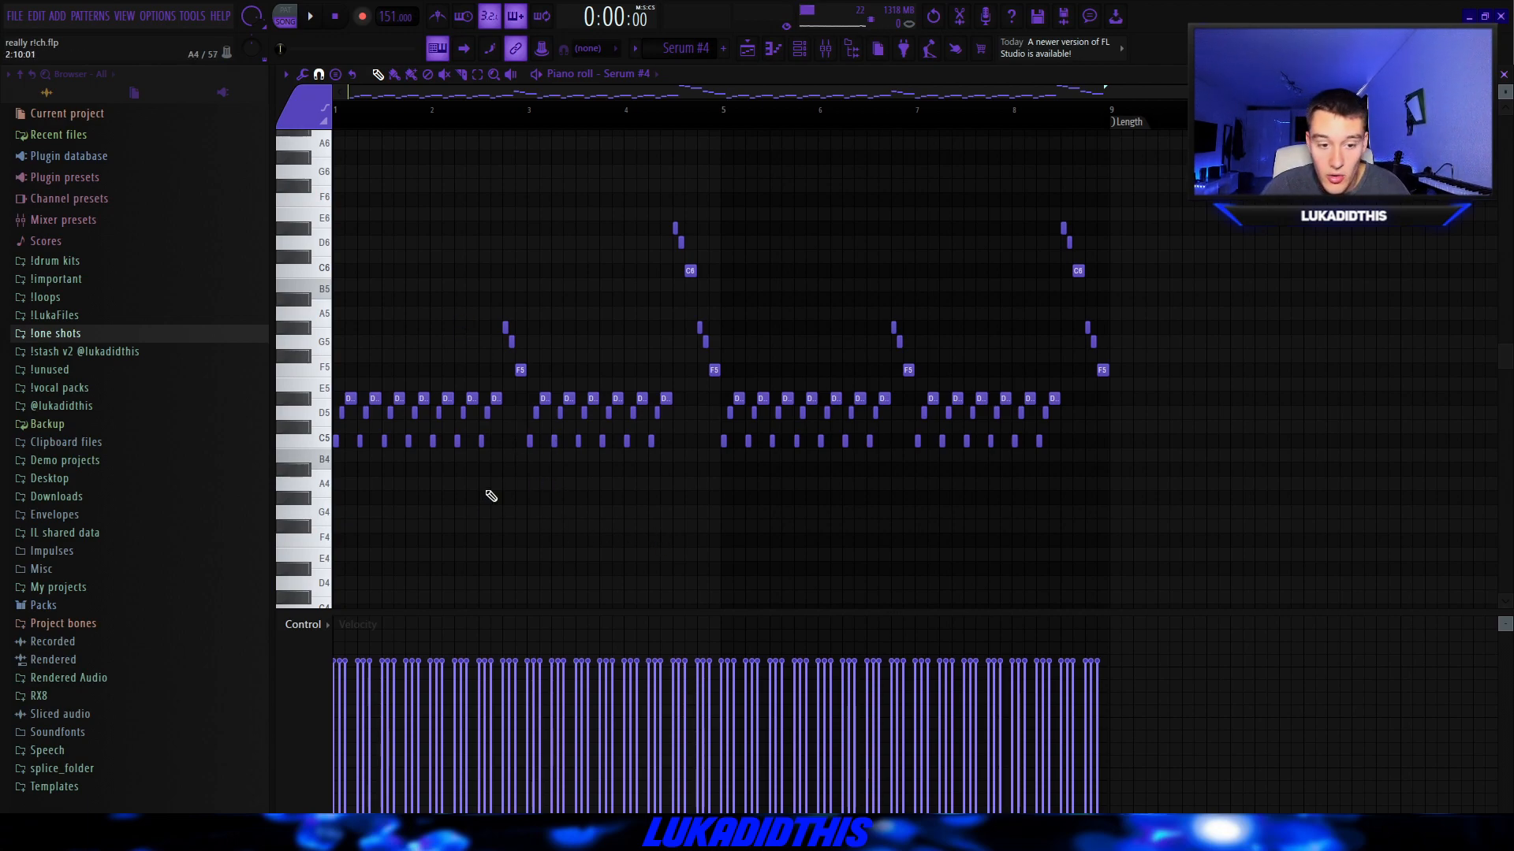
pyautogui.scroll(4, 355, 418)
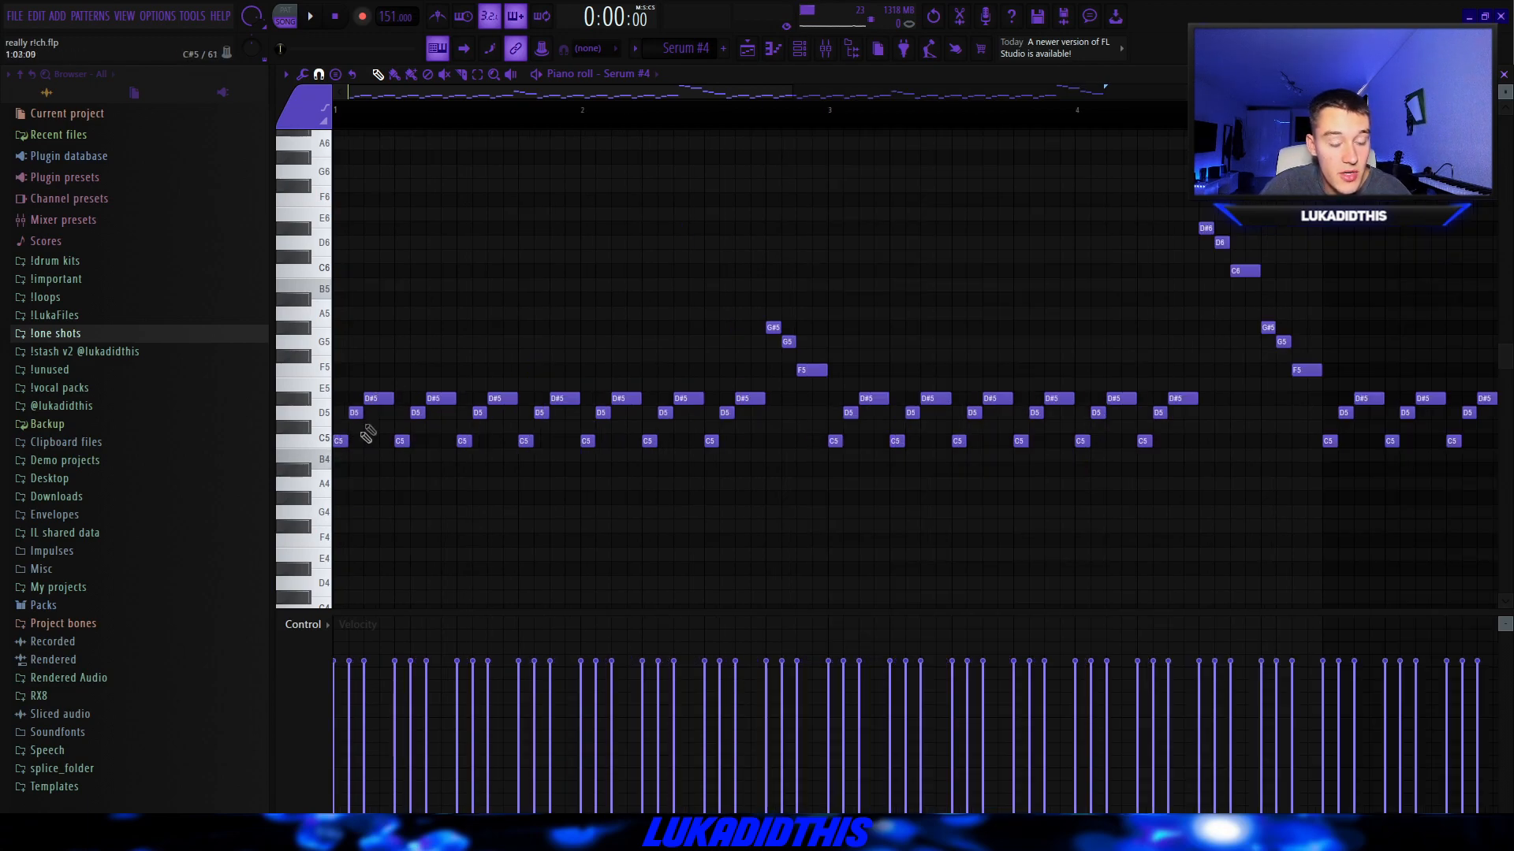
pyautogui.scroll(-2, 402, 430)
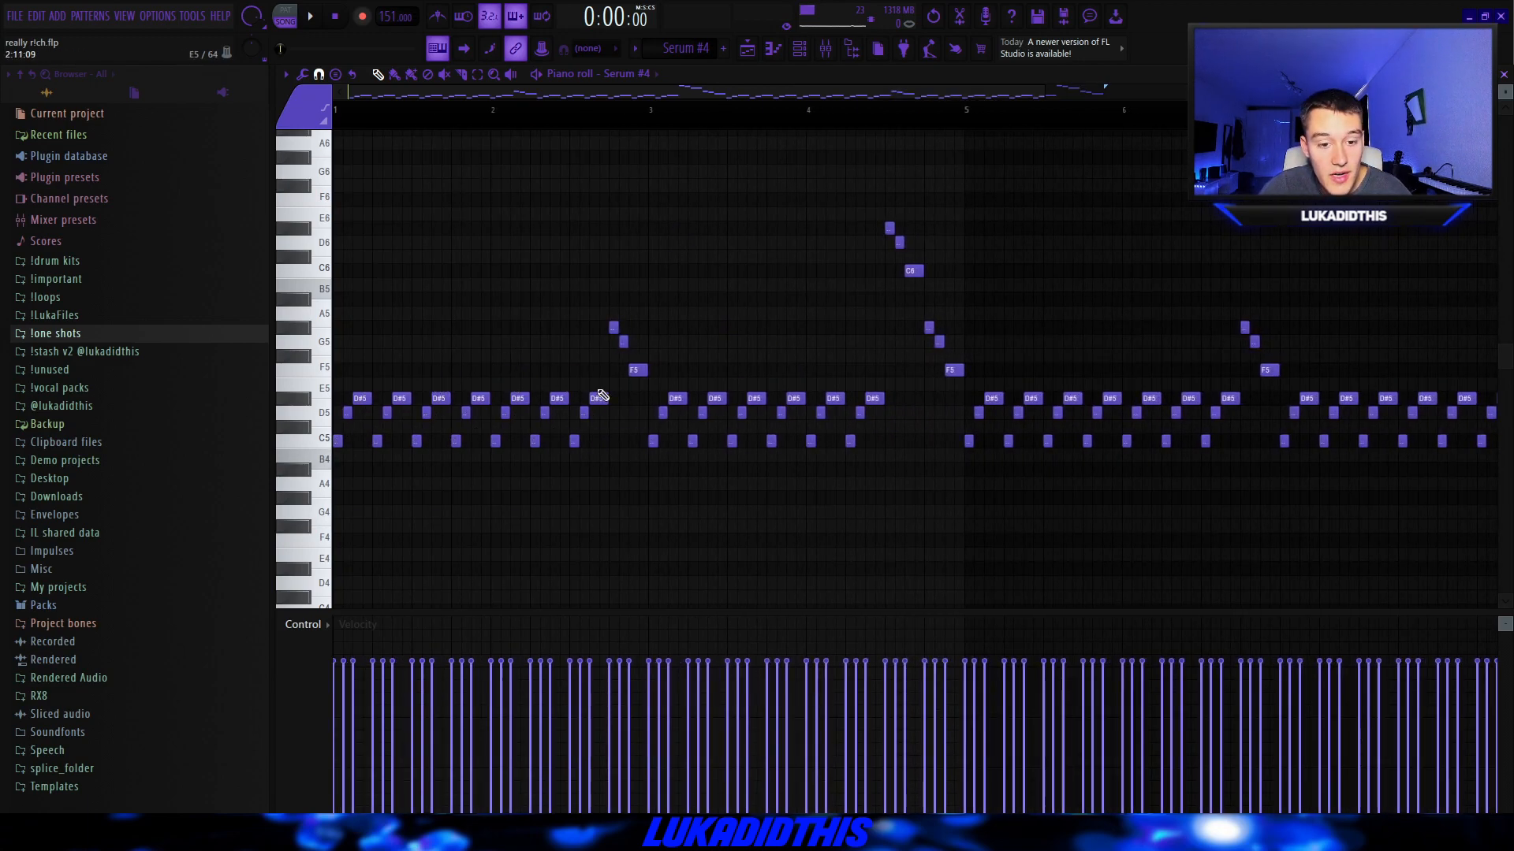
pyautogui.scroll(3, 618, 423)
pyautogui.scroll(-2, 618, 424)
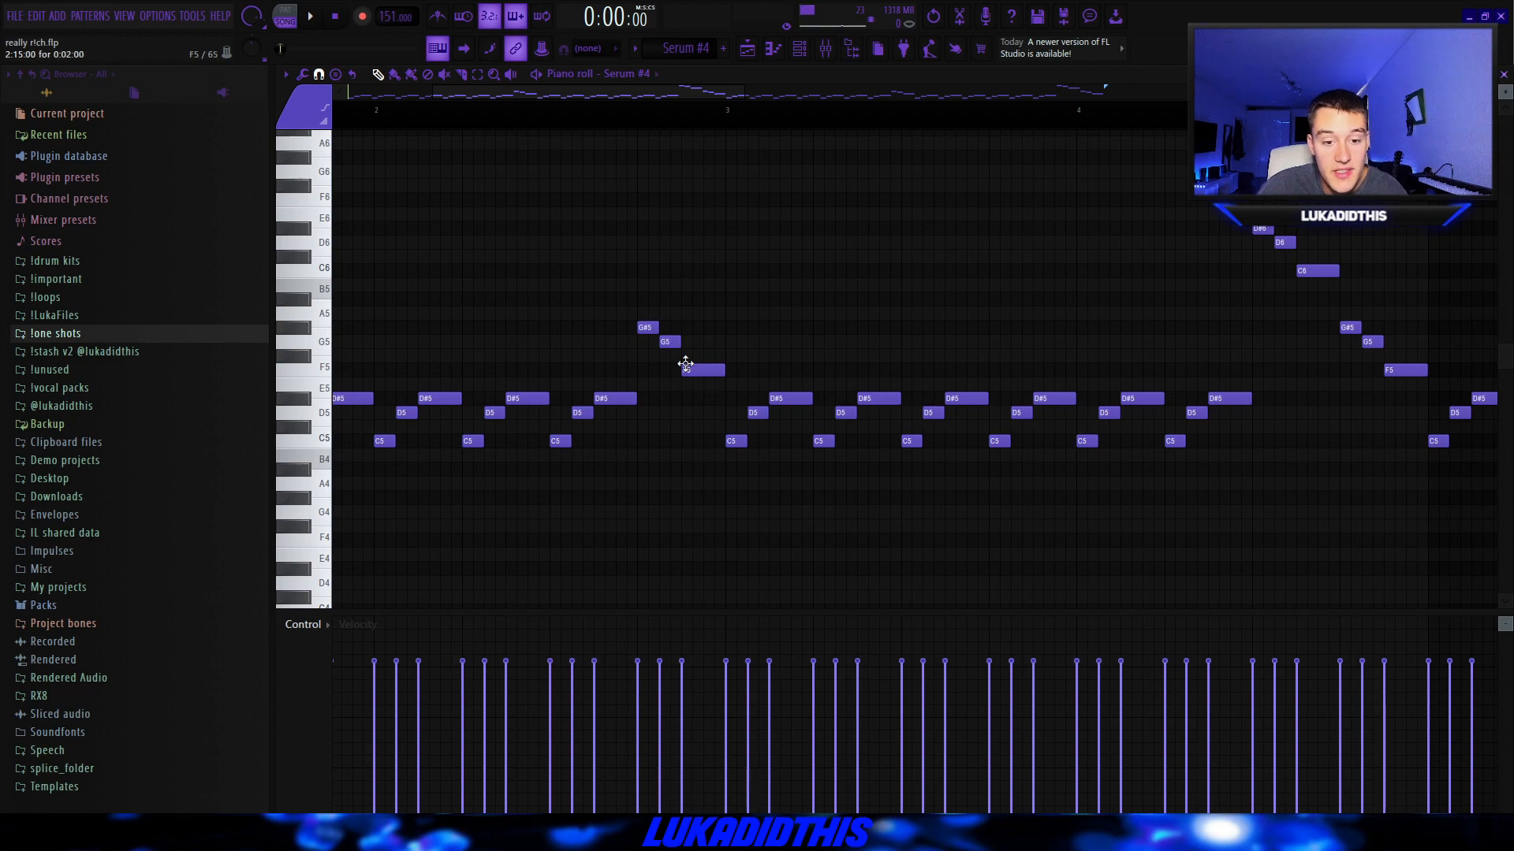
pyautogui.scroll(-2, 961, 375)
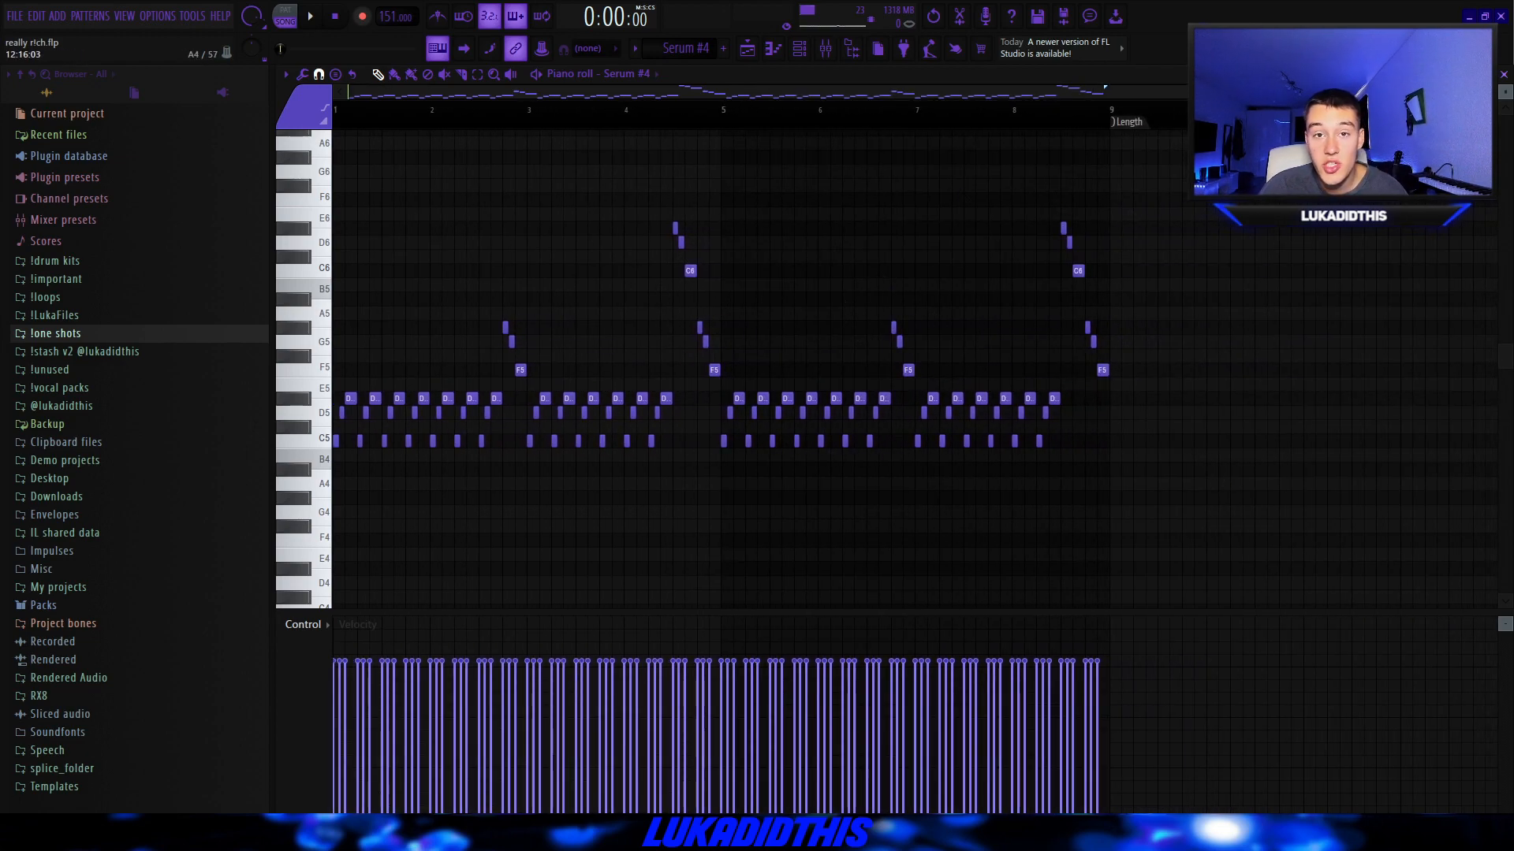
pyautogui.press('space')
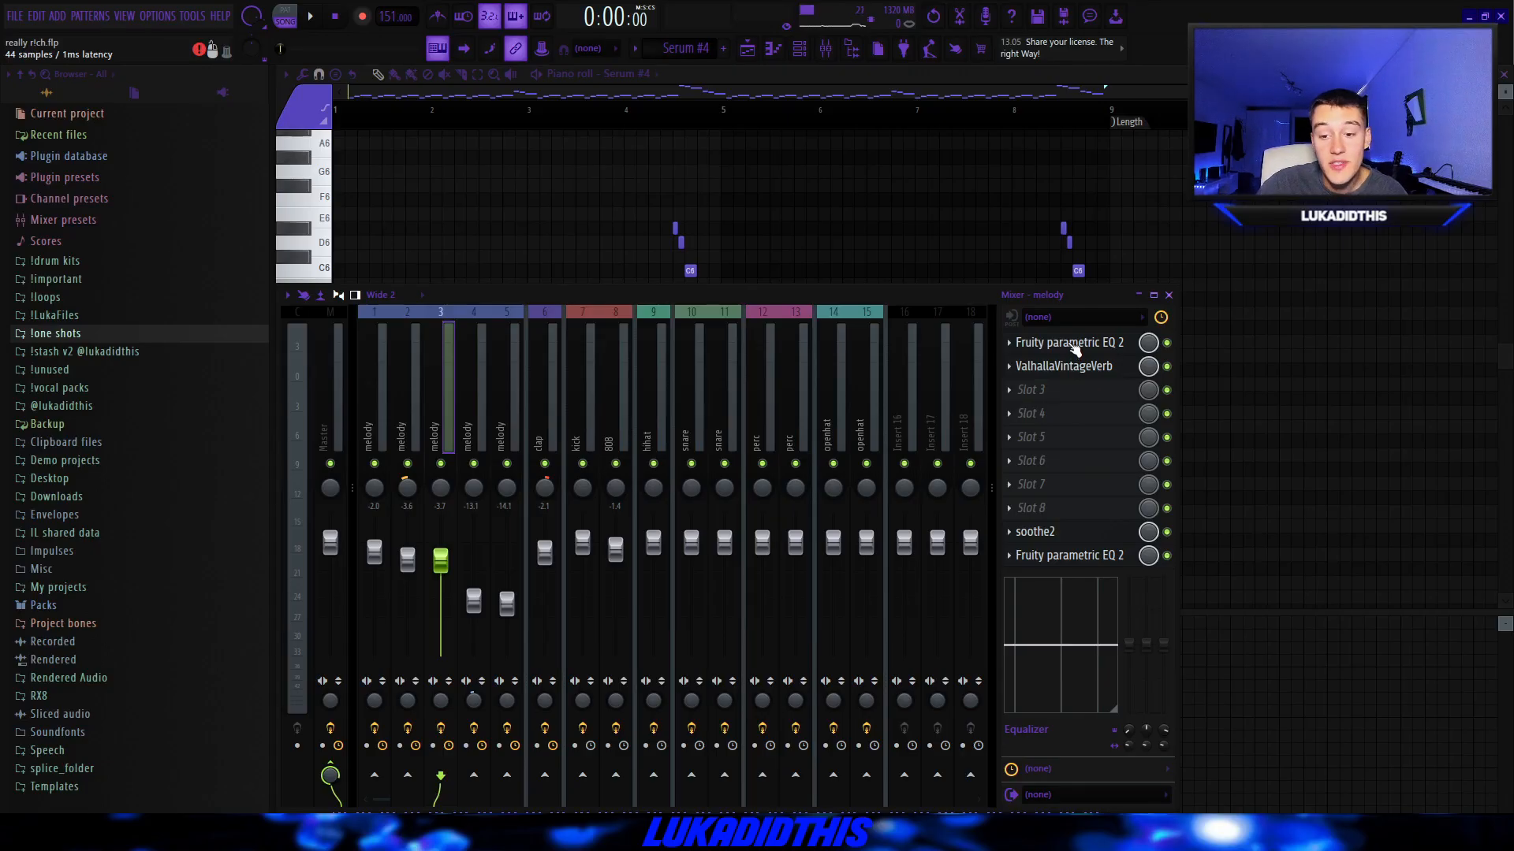
# Step: Review the Fruity Parametric EQ 2, ValhallaVintageVerb and soothe2 settings on mixer track 3
pyautogui.click(1069, 343)
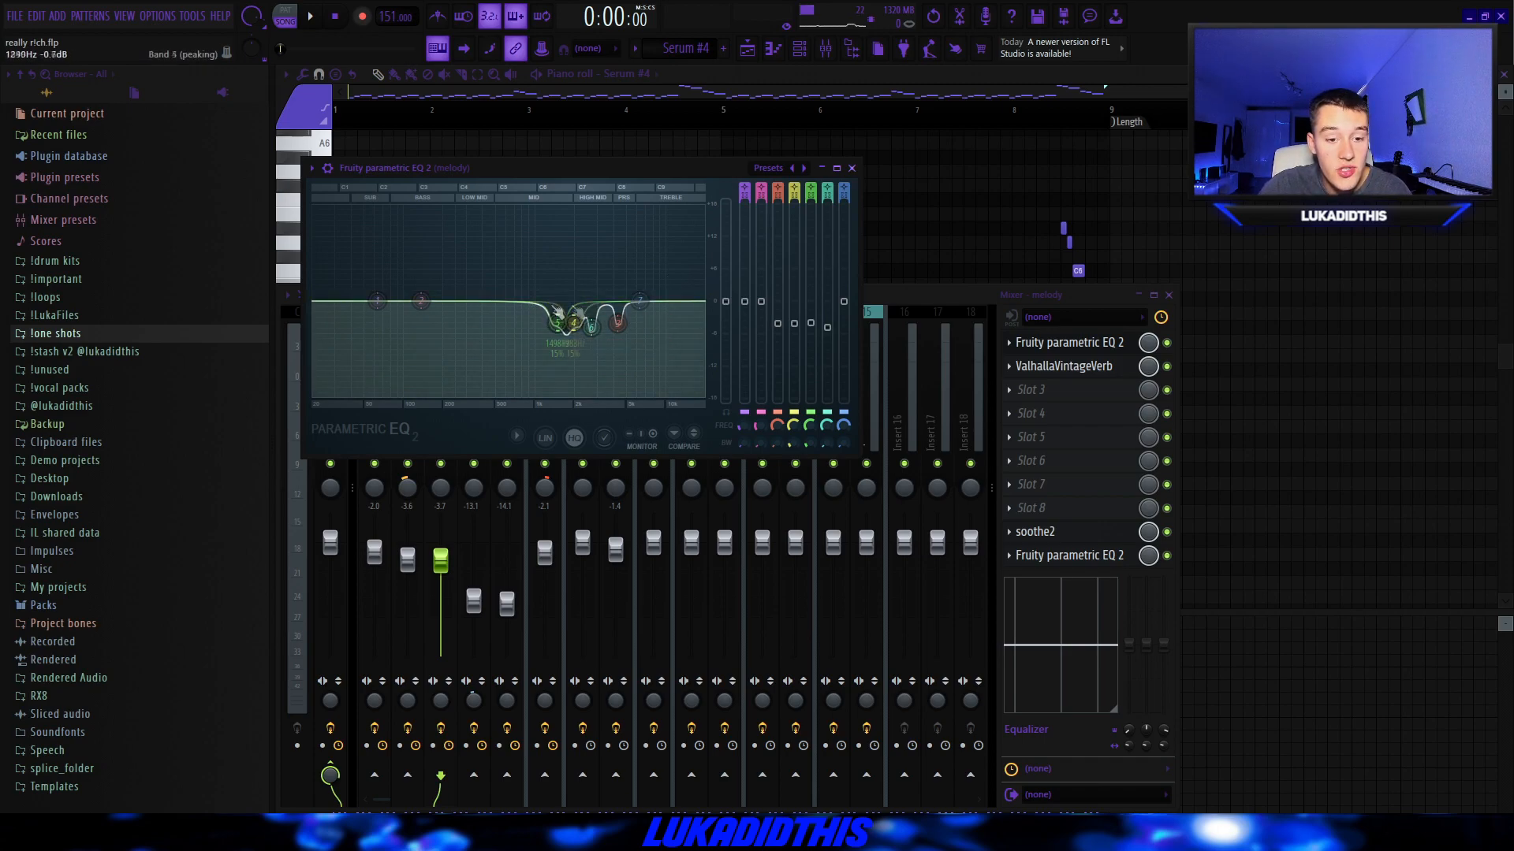
pyautogui.click(1063, 366)
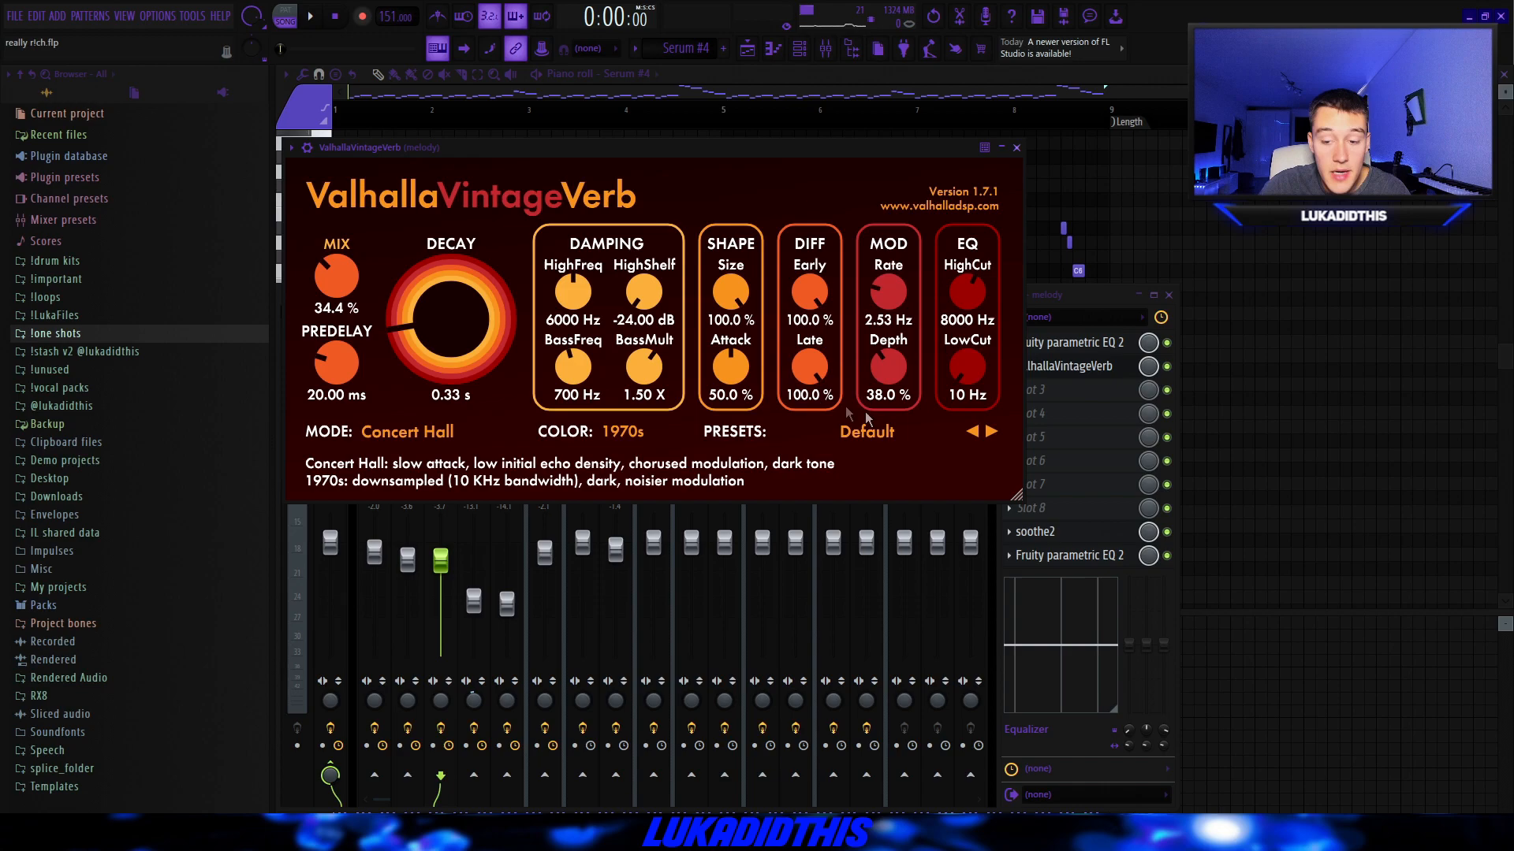
pyautogui.click(1037, 532)
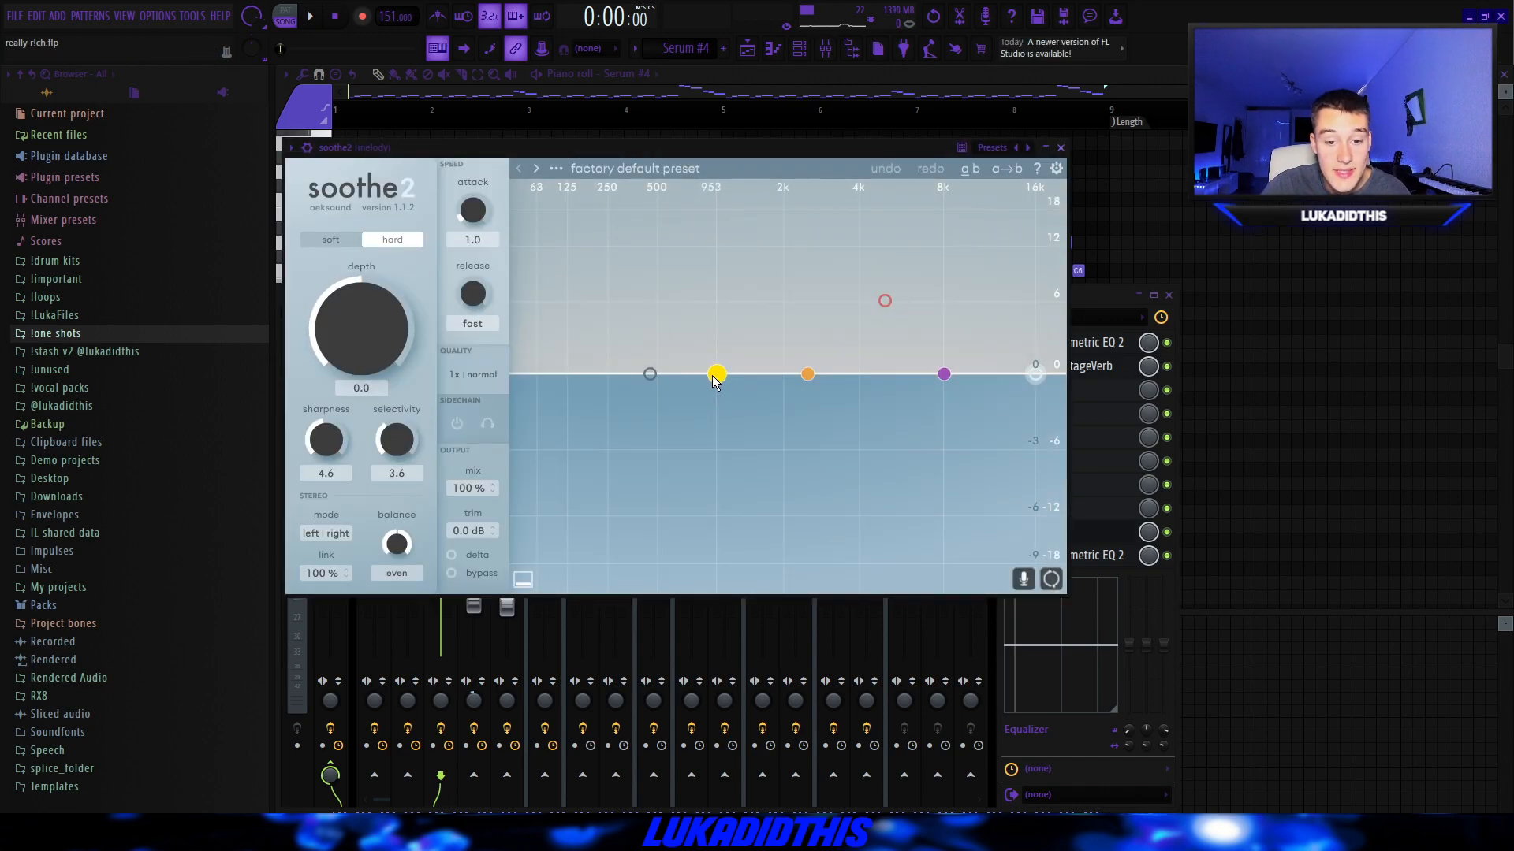
pyautogui.click(1068, 573)
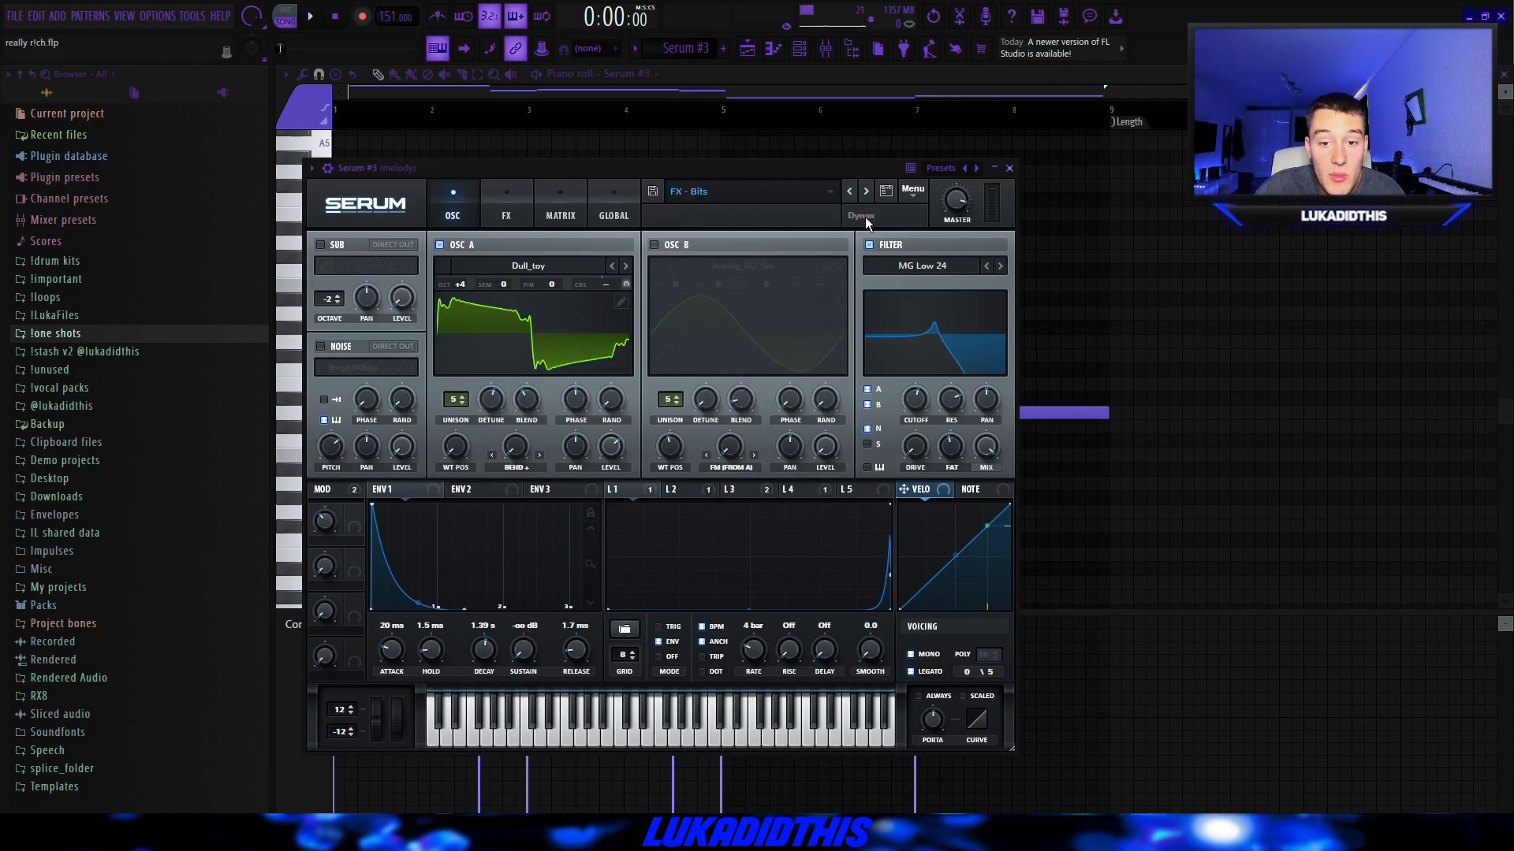
# Step: Close the Serum #3 synth, examine its long notes in the piano roll, and play them
pyautogui.rightClick(1160, 285)
pyautogui.scroll(1, 400, 292)
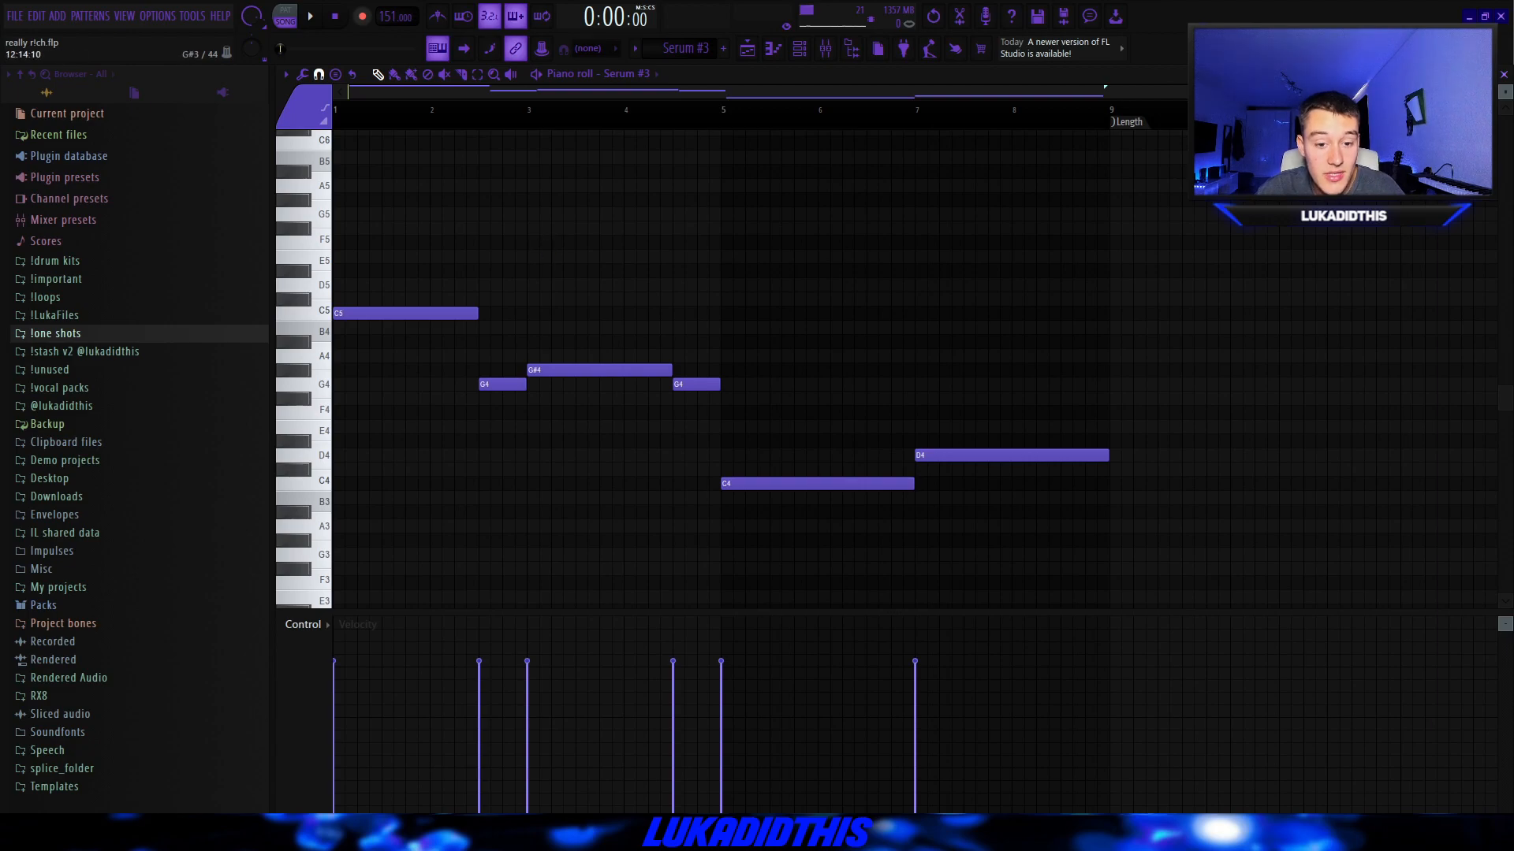
pyautogui.press('space')
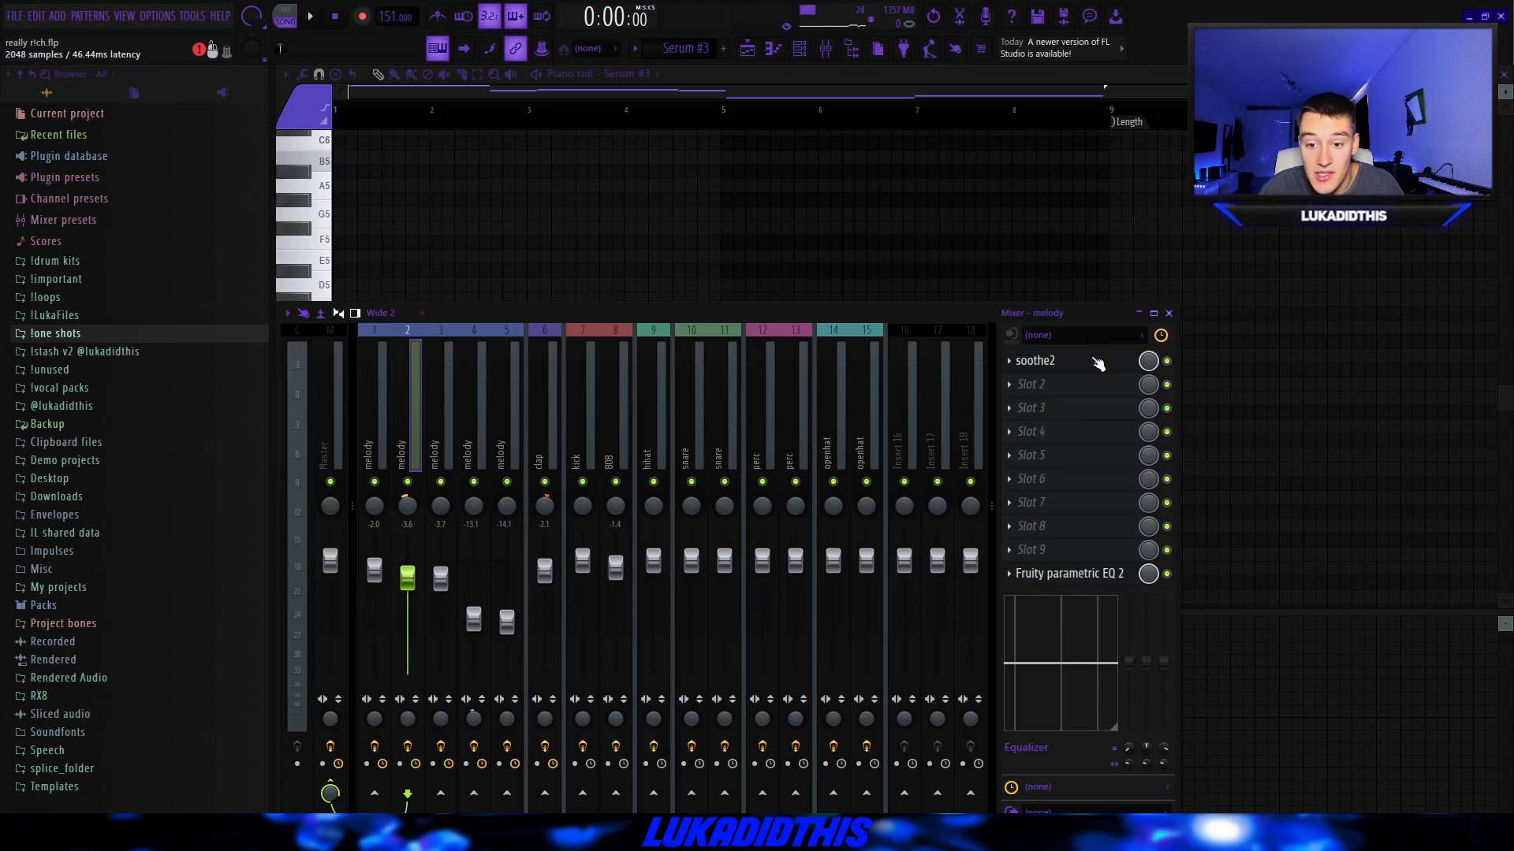
# Step: Review the soothe2, Fruity Parametric EQ 2 and panning settings on mixer track 2
pyautogui.click(1098, 364)
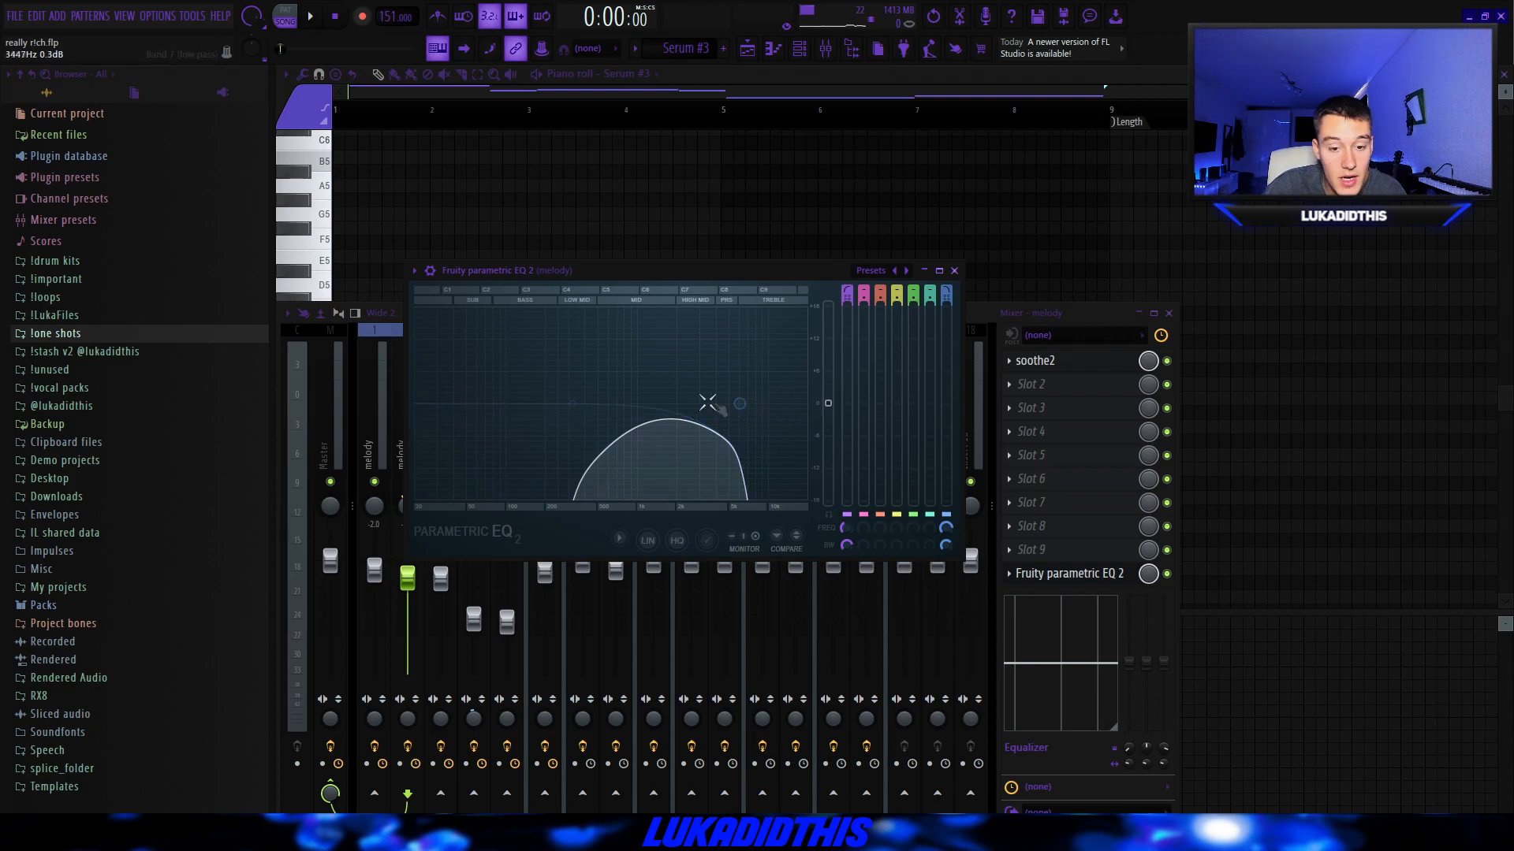
pyautogui.click(416, 518)
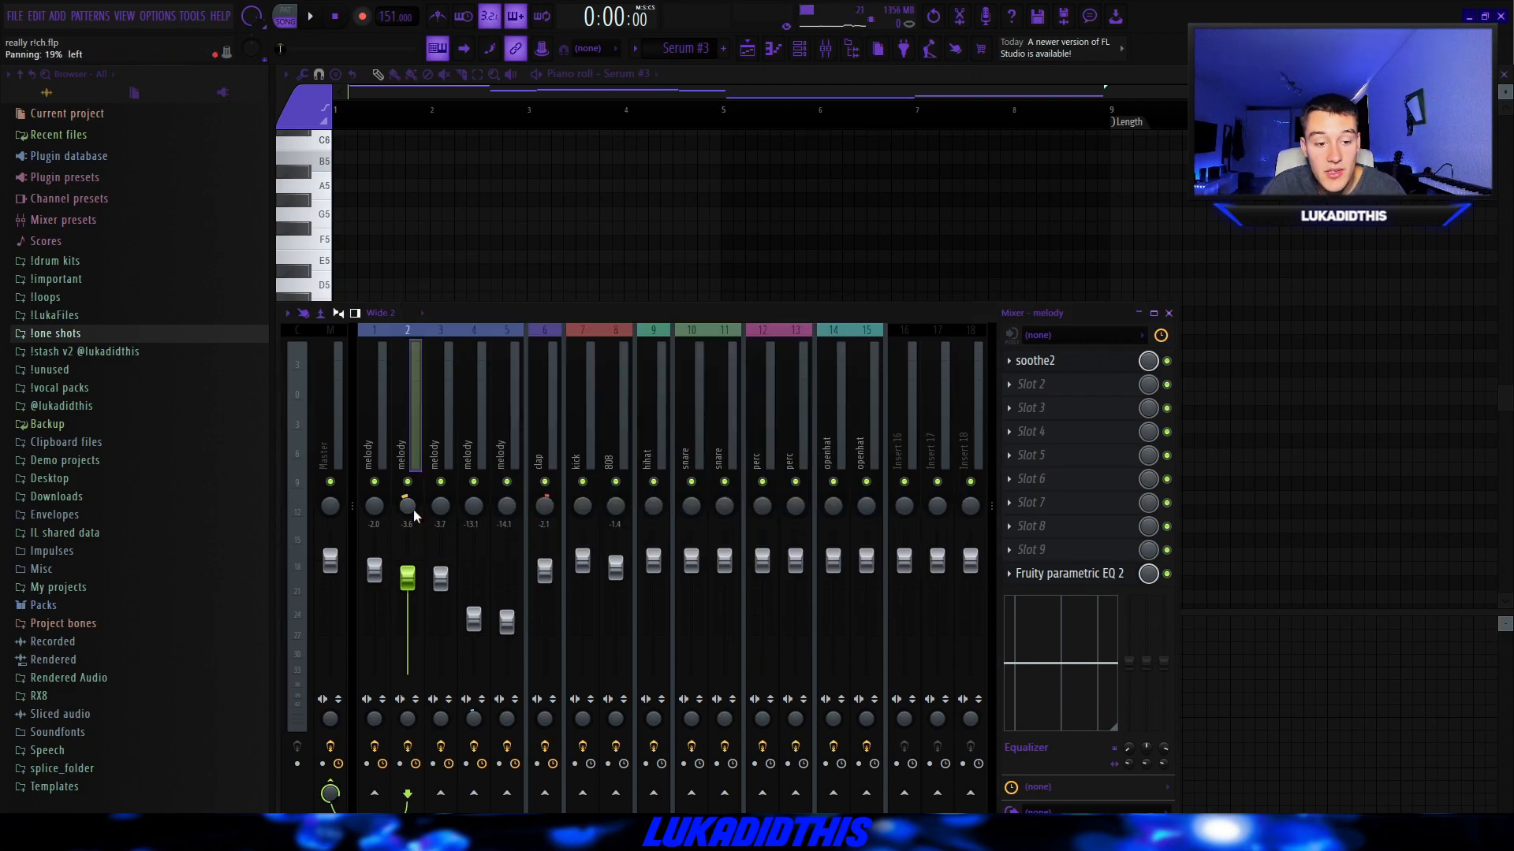
pyautogui.click(1082, 581)
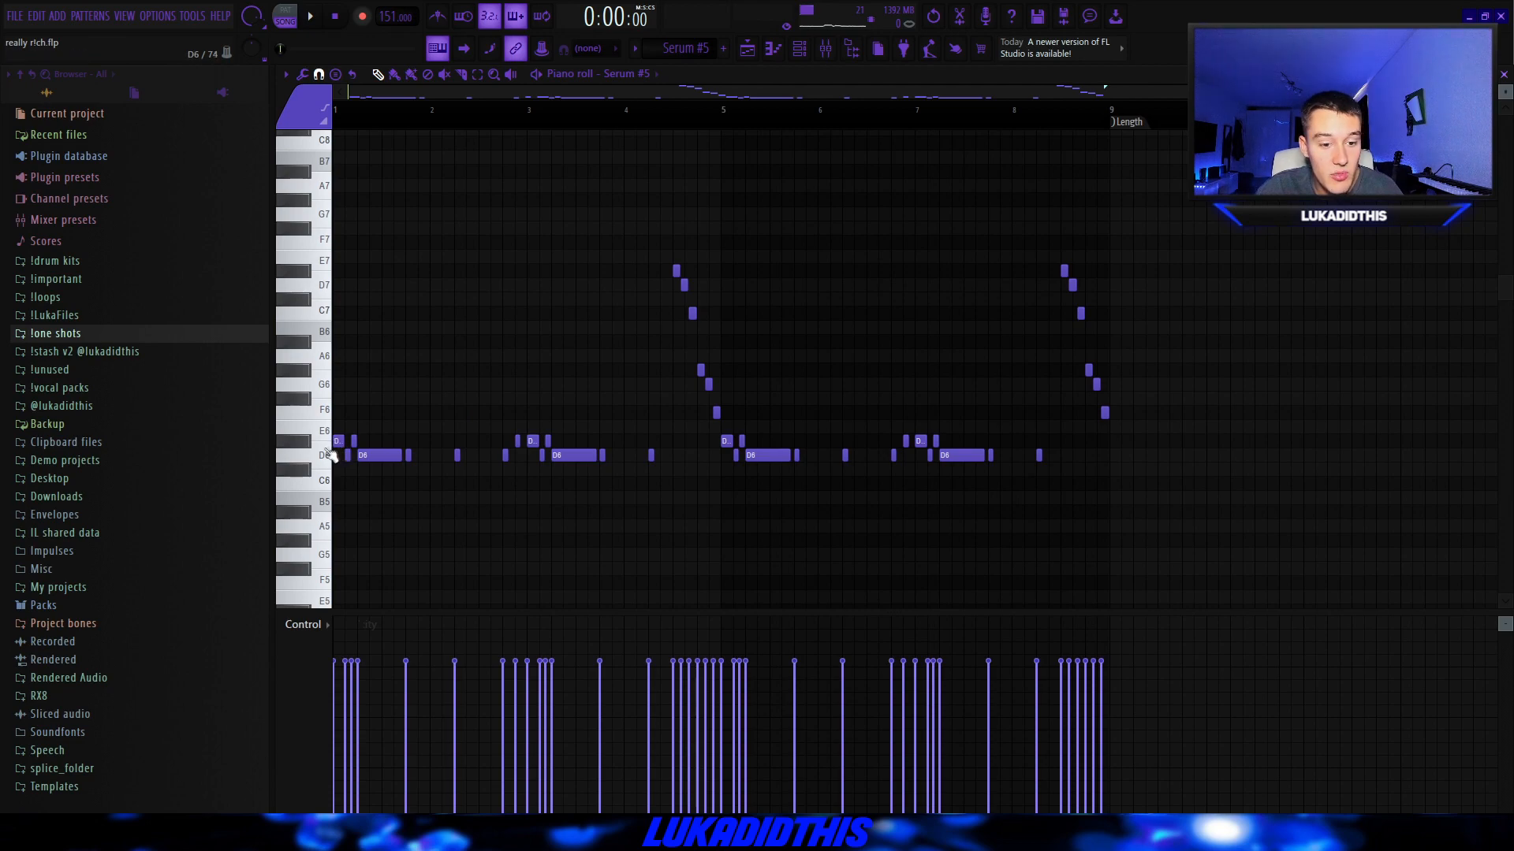
# Step: Examine the Serum #5 melody notes in the piano roll and play the pattern
pyautogui.scroll(5, 331, 455)
pyautogui.scroll(-5, 332, 455)
pyautogui.scroll(3, 339, 456)
pyautogui.rightClick(561, 454)
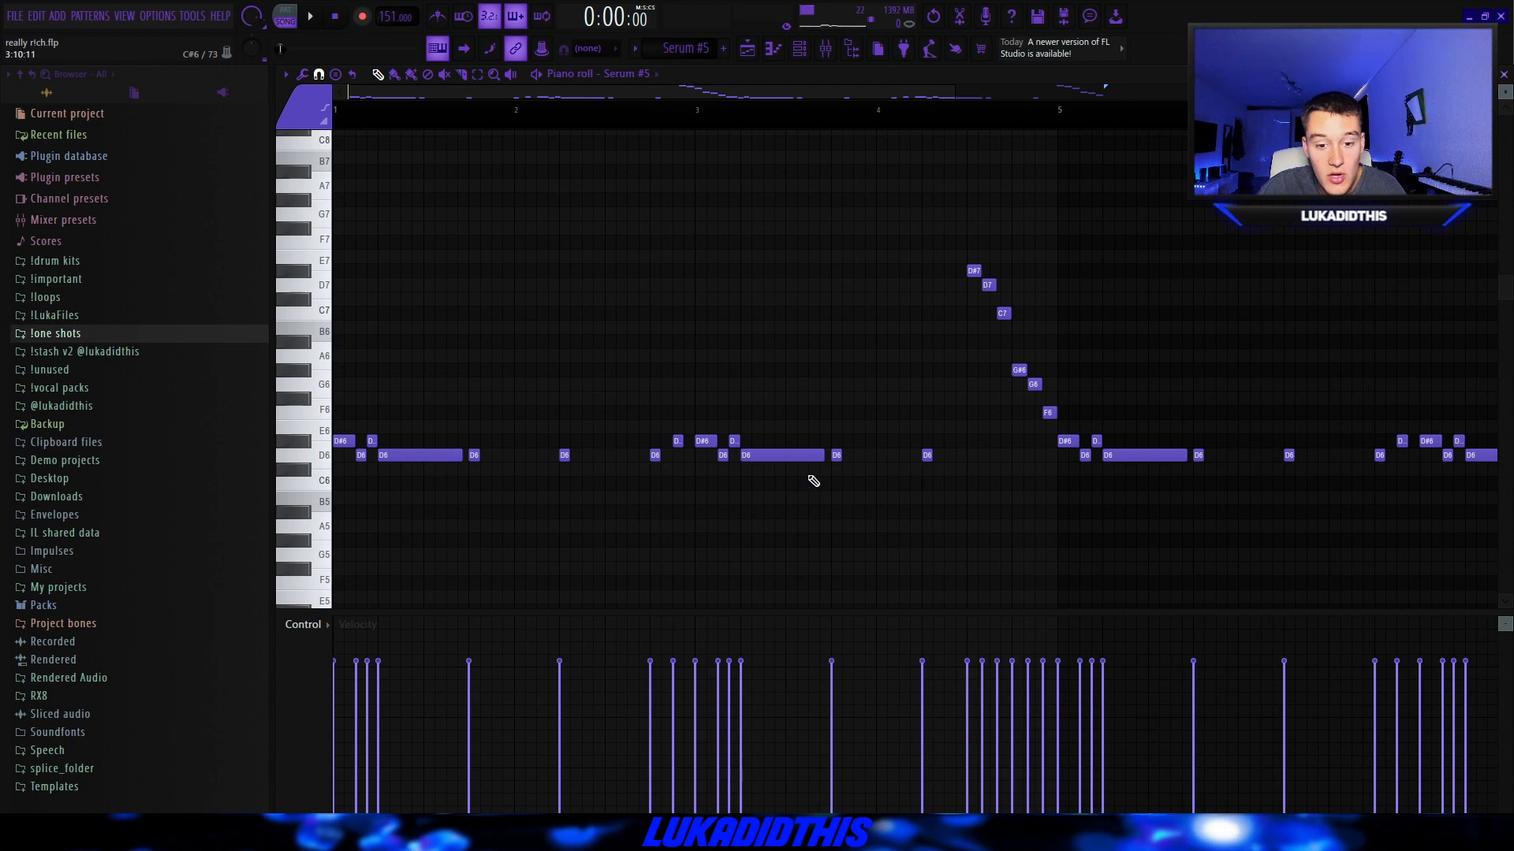
pyautogui.scroll(-3, 989, 282)
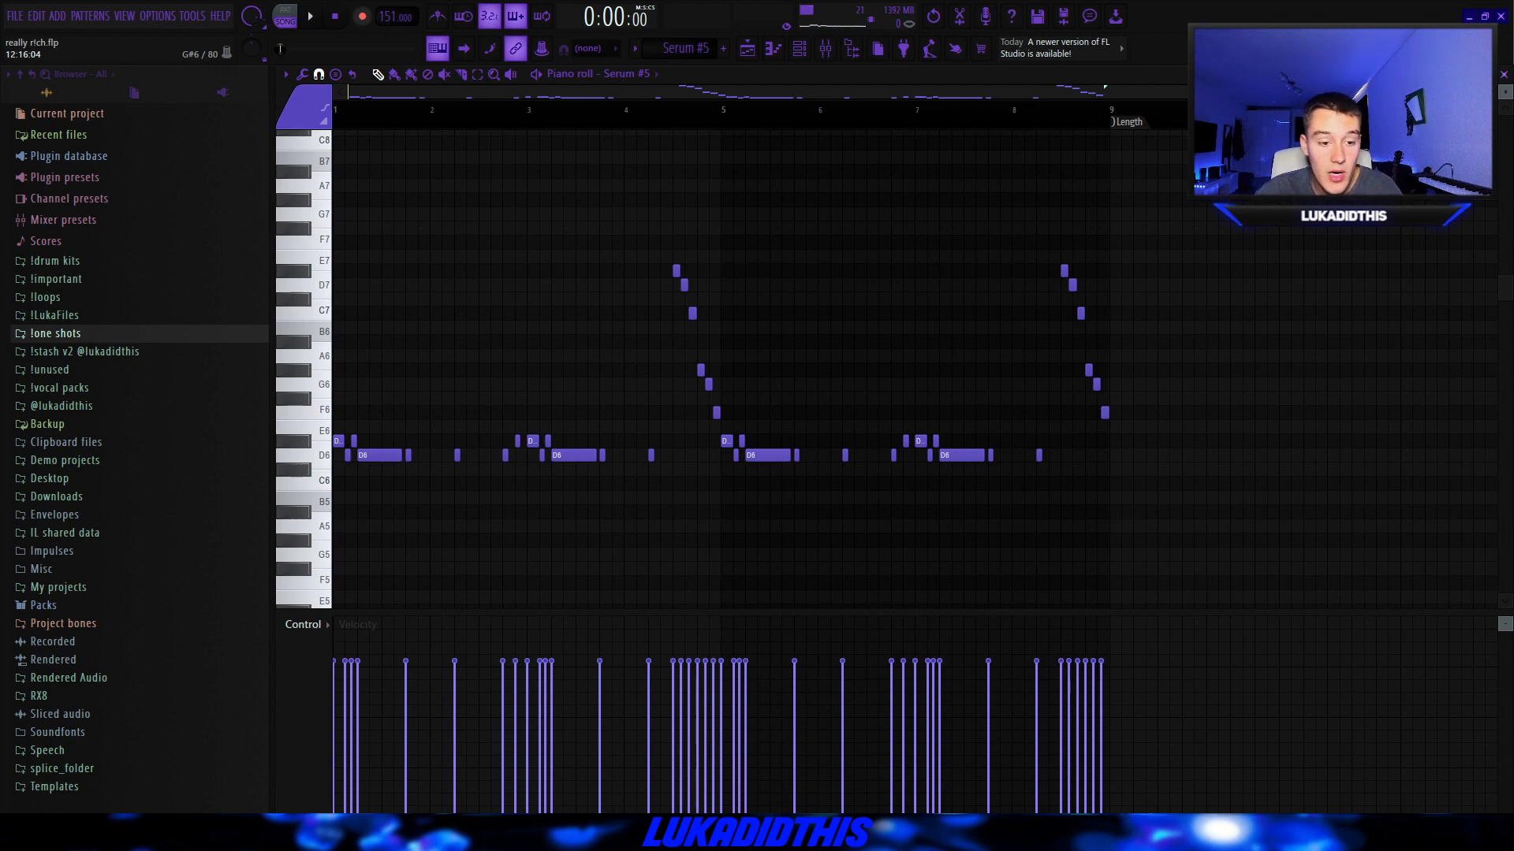
pyautogui.press('space')
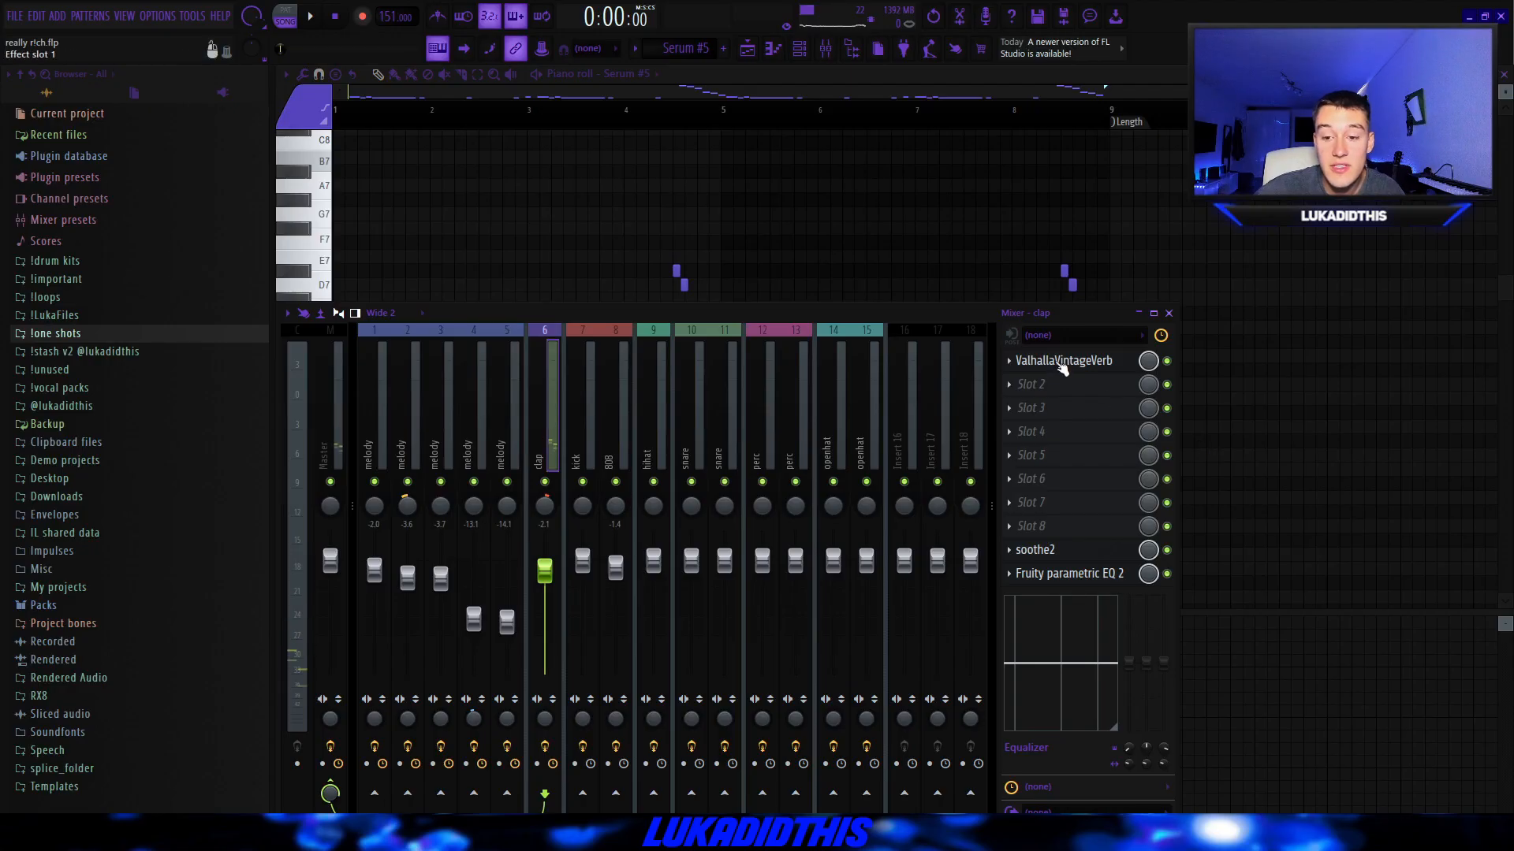
# Step: Review the clap track's ValhallaVintageVerb settings and play the Serum #2 notes in the piano roll
pyautogui.click(1062, 368)
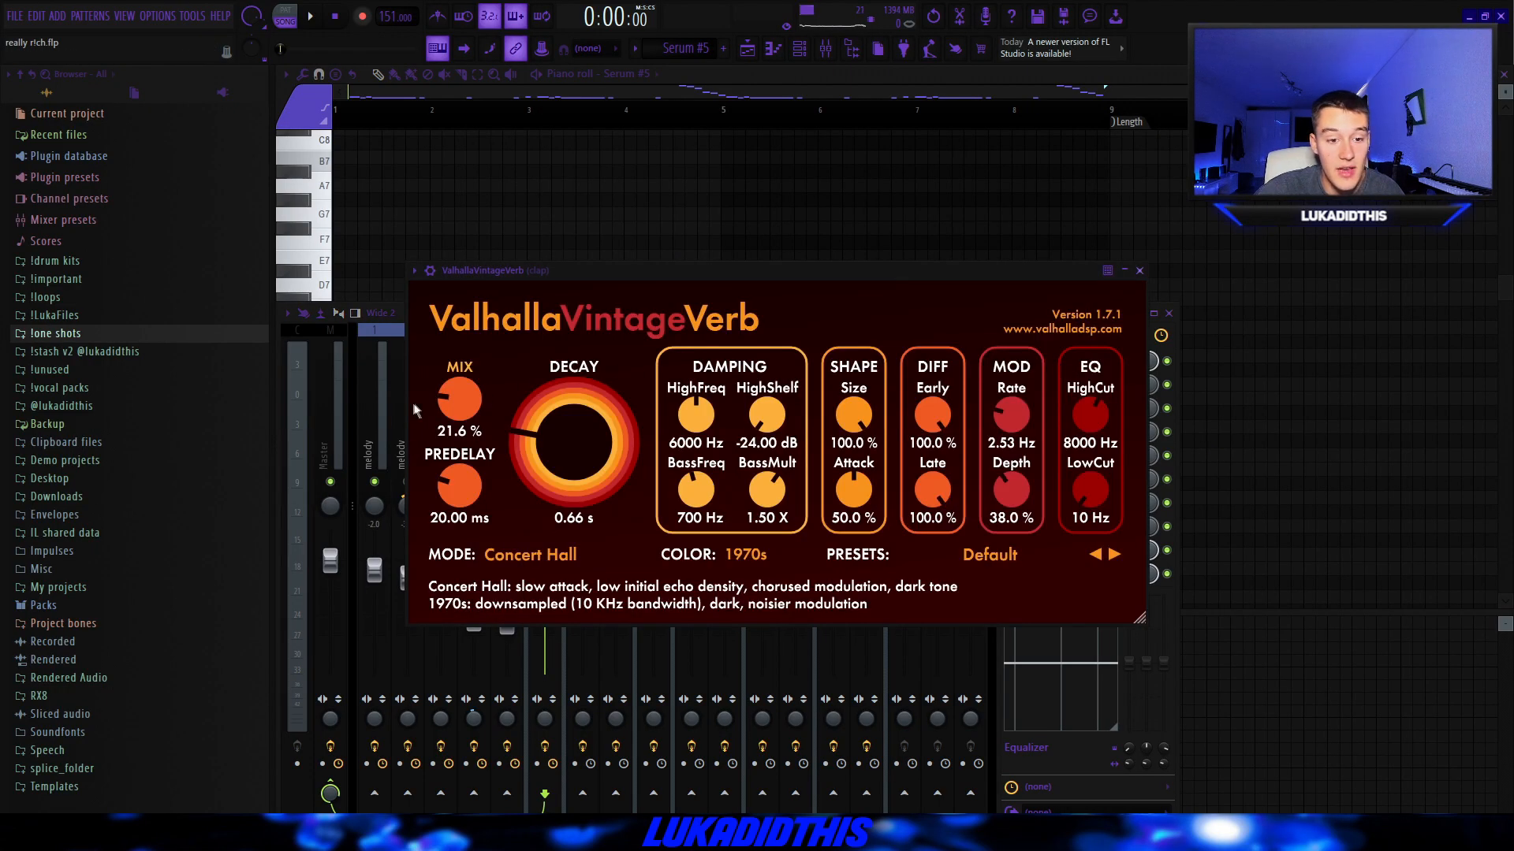
pyautogui.moveTo(451, 401)
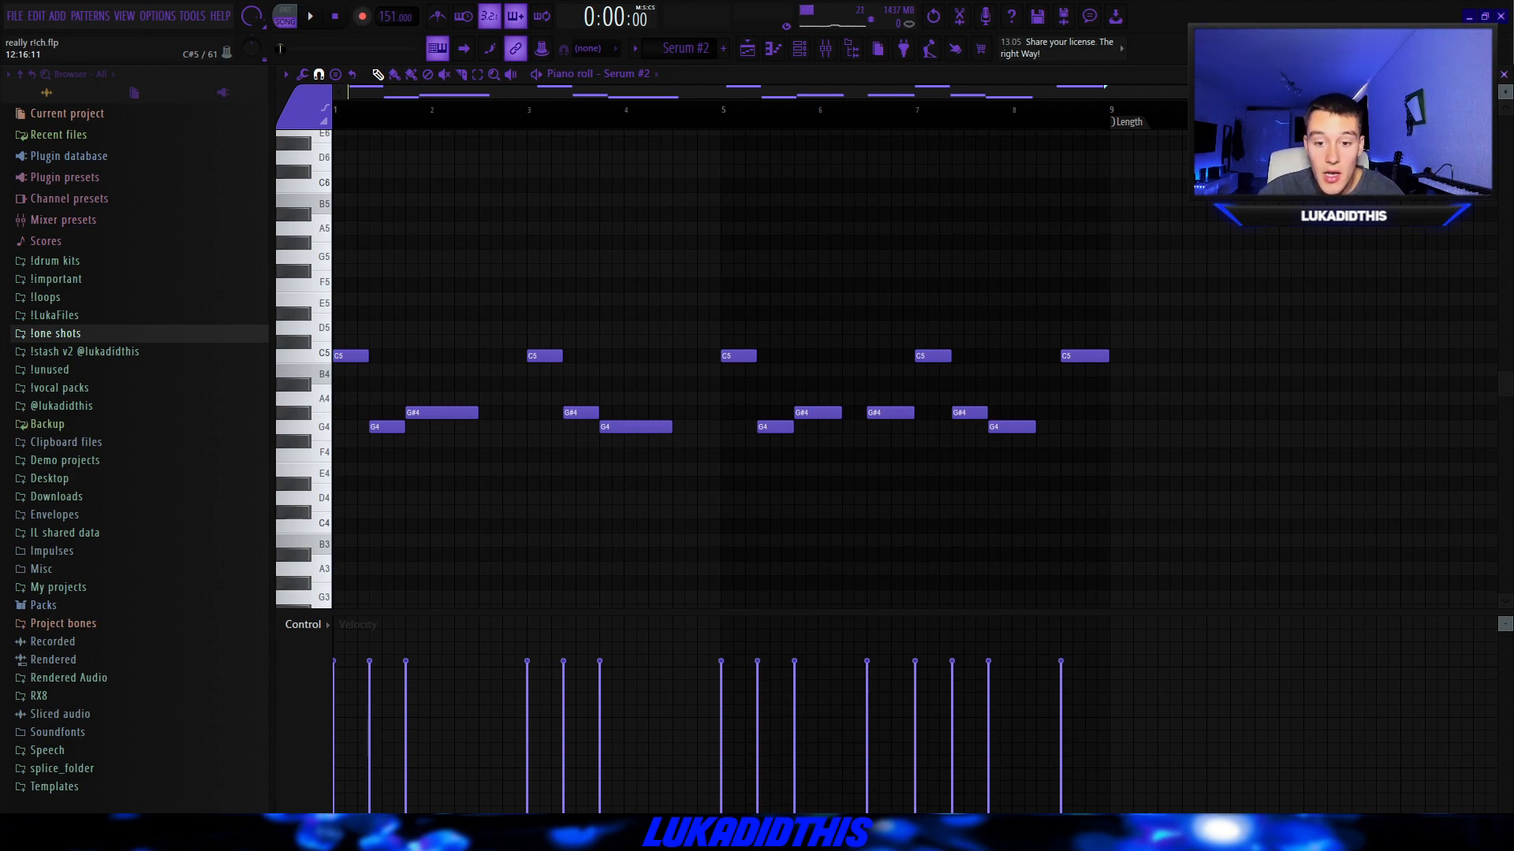
pyautogui.press('space')
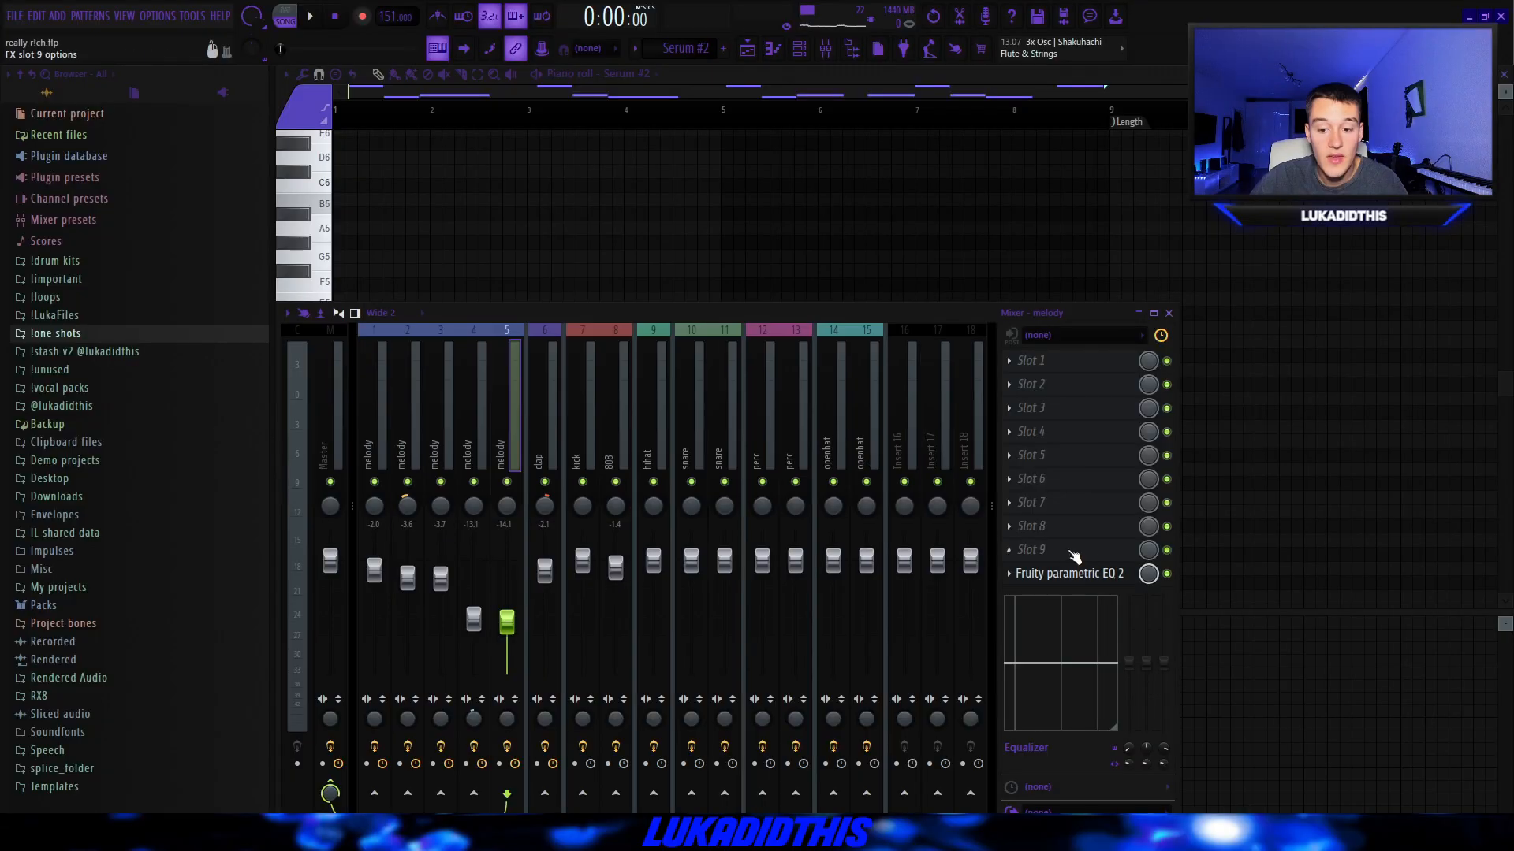
# Step: Review the Fruity Parametric EQ 2 curve on melody mixer track 5 and return to the playlist
pyautogui.click(1068, 576)
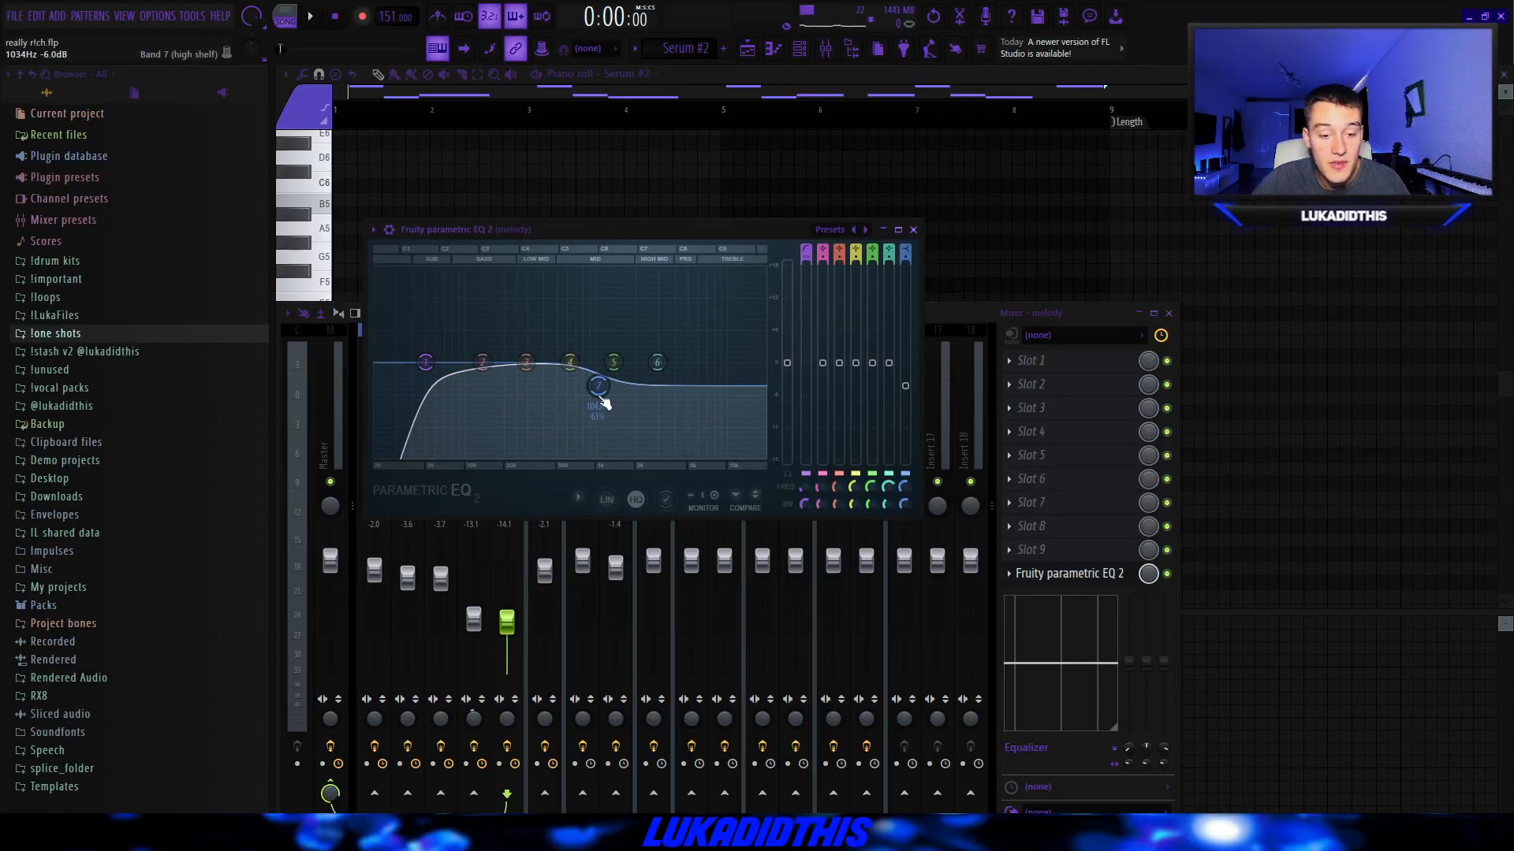
pyautogui.press('Escape')
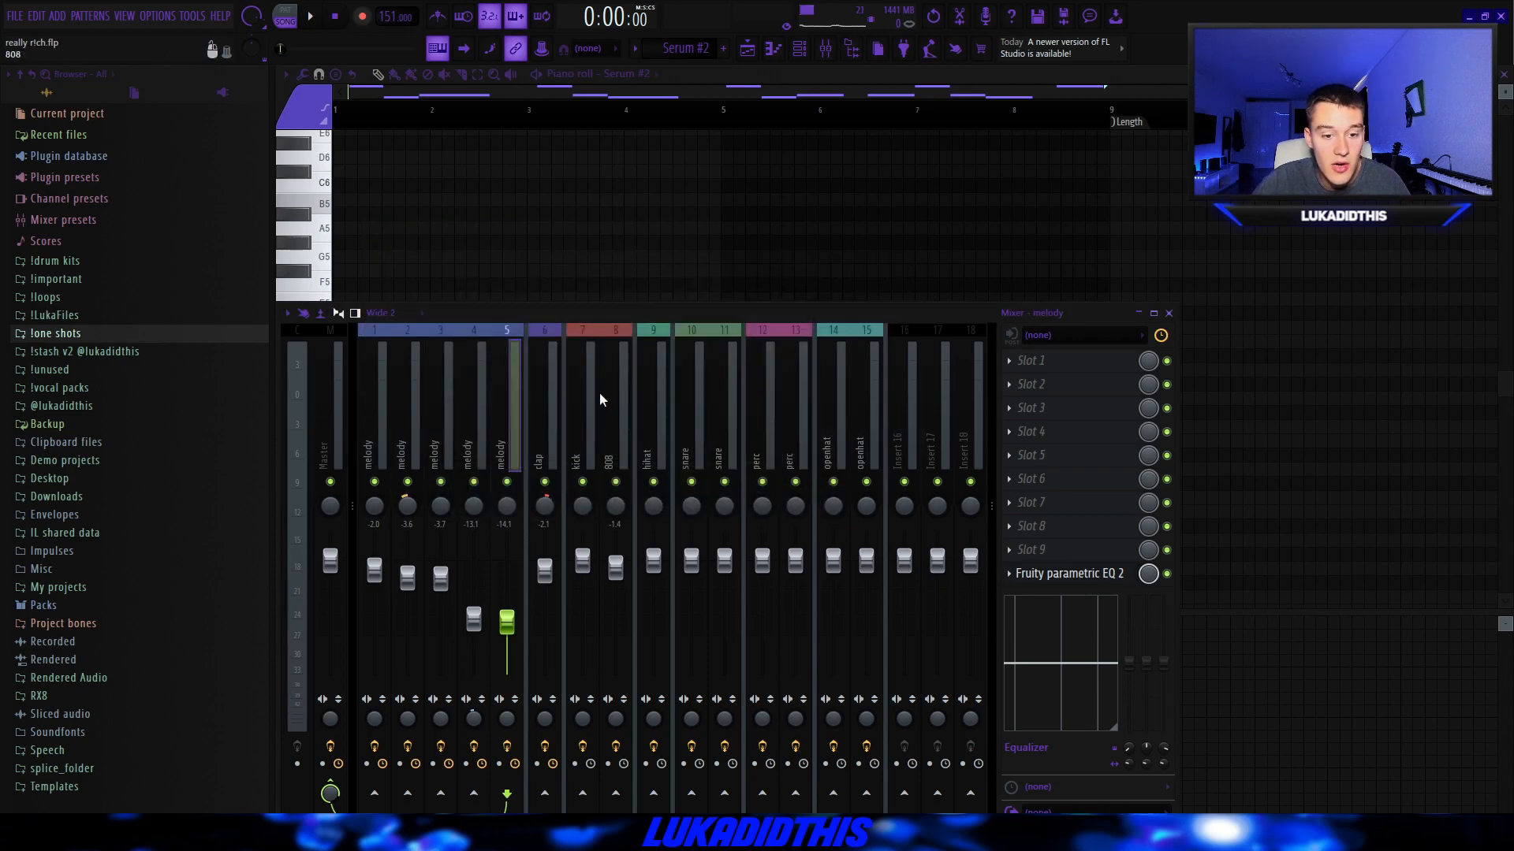
pyautogui.press('Escape')
pyautogui.click(747, 49)
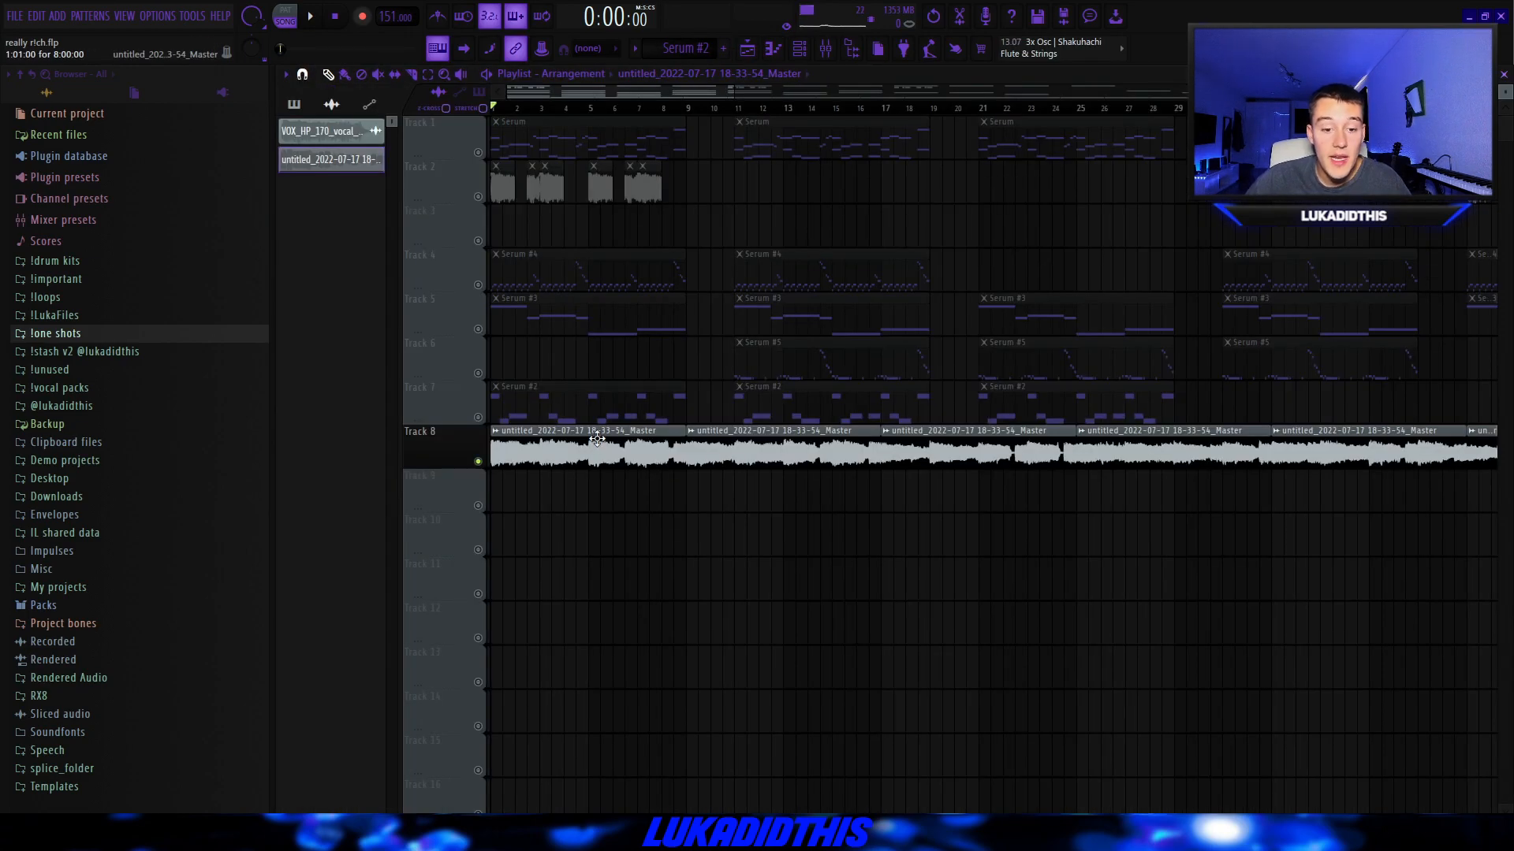
# Step: Review the audio clip on playlist track 8, checking its channel settings and the Fruity Parametric EQ 2 on its 808 mixer track
pyautogui.doubleClick(596, 439)
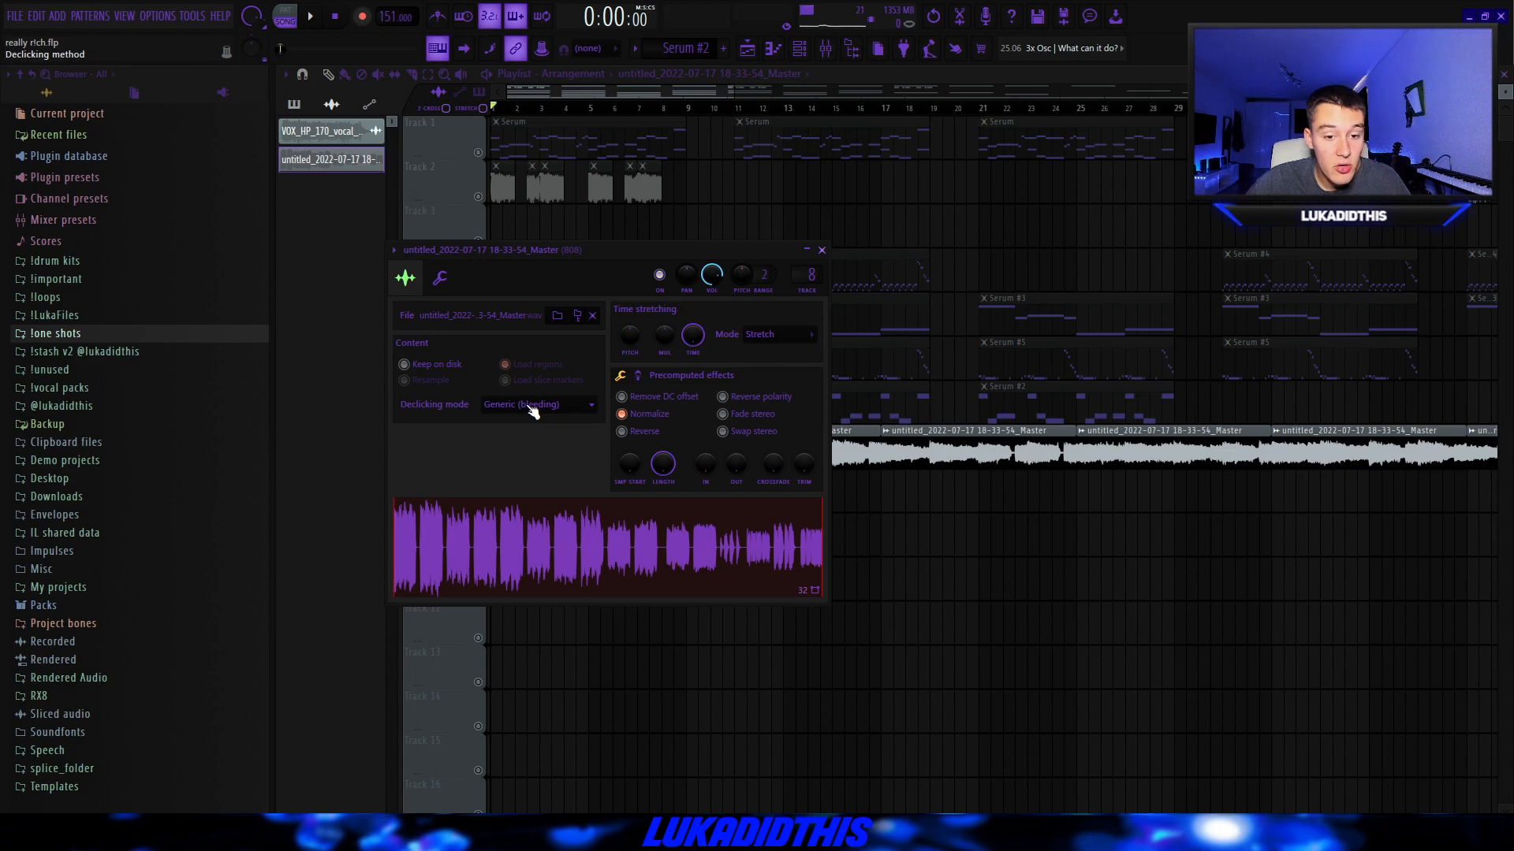
pyautogui.doubleClick(811, 274)
pyautogui.click(1132, 574)
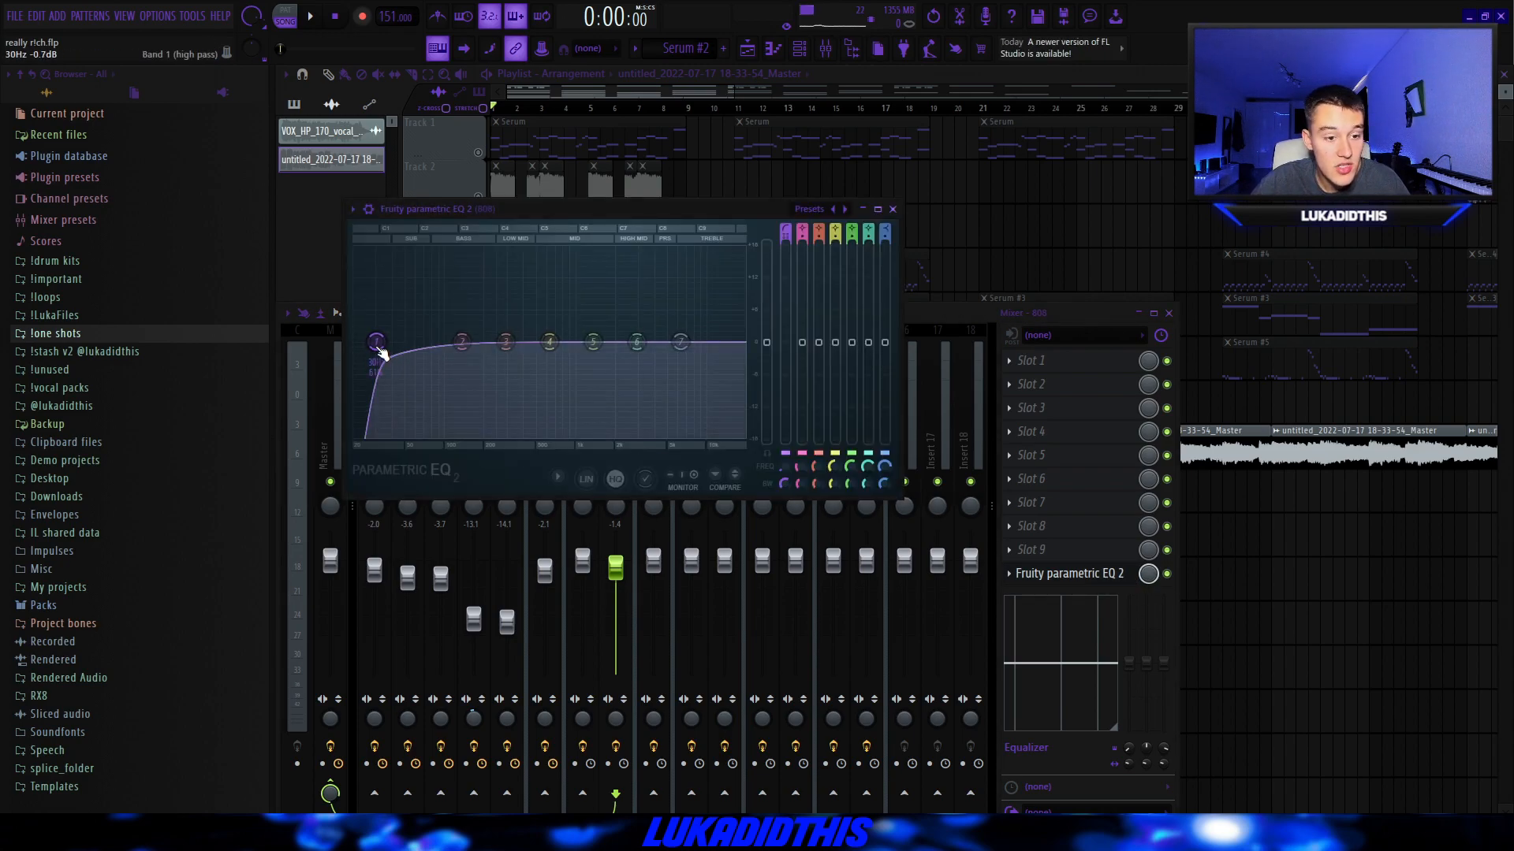
pyautogui.press('Escape')
pyautogui.click(1246, 643)
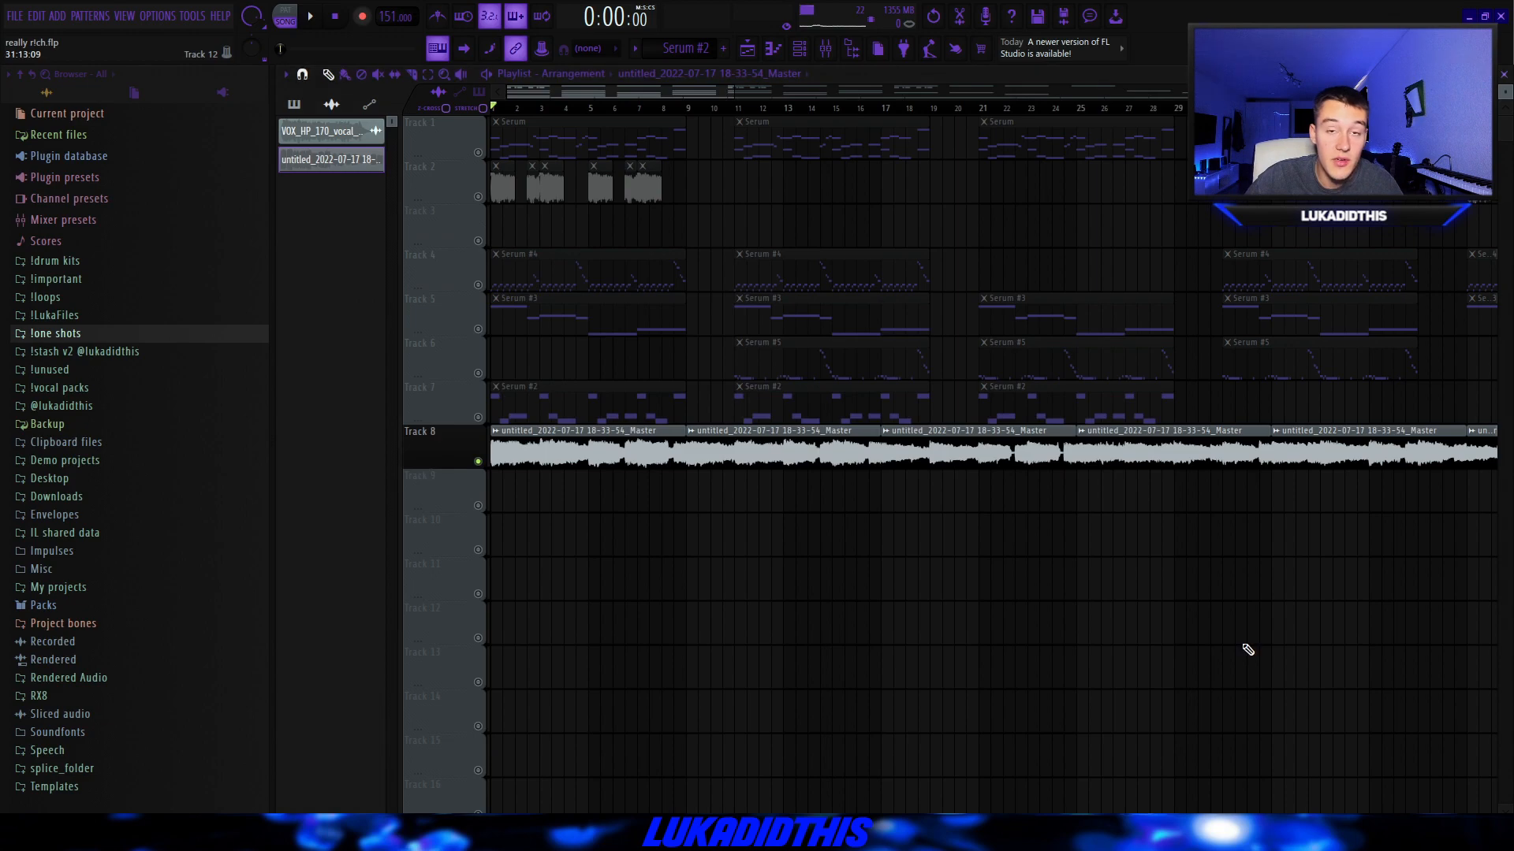
pyautogui.scroll(-3, 1001, 568)
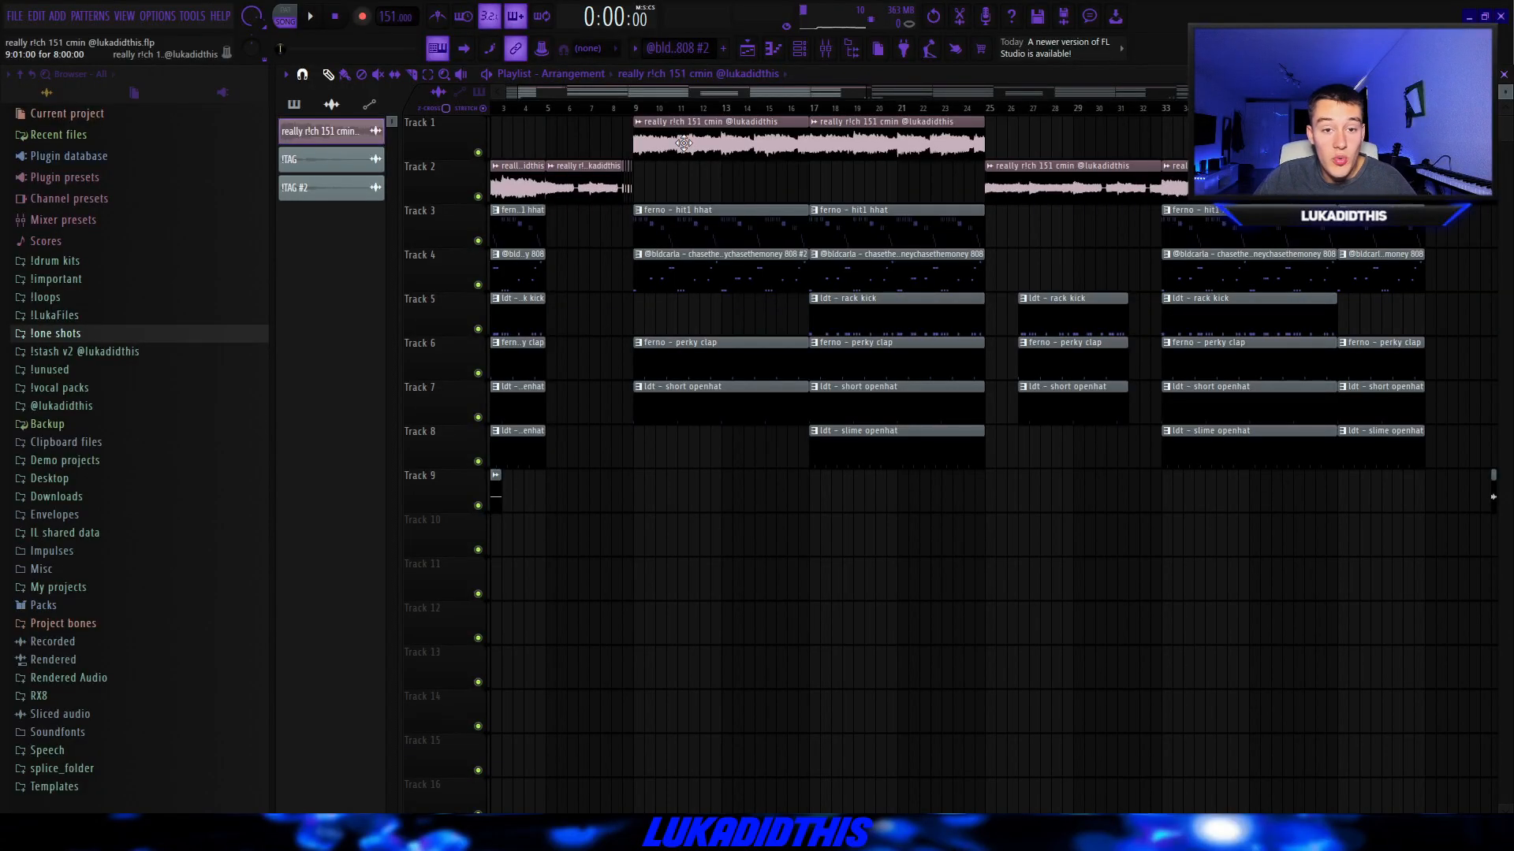
# Step: Inspect the channel and time-stretching settings of the "really rich 151 cmin" melody clip on track 1, and close them
pyautogui.doubleClick(685, 143)
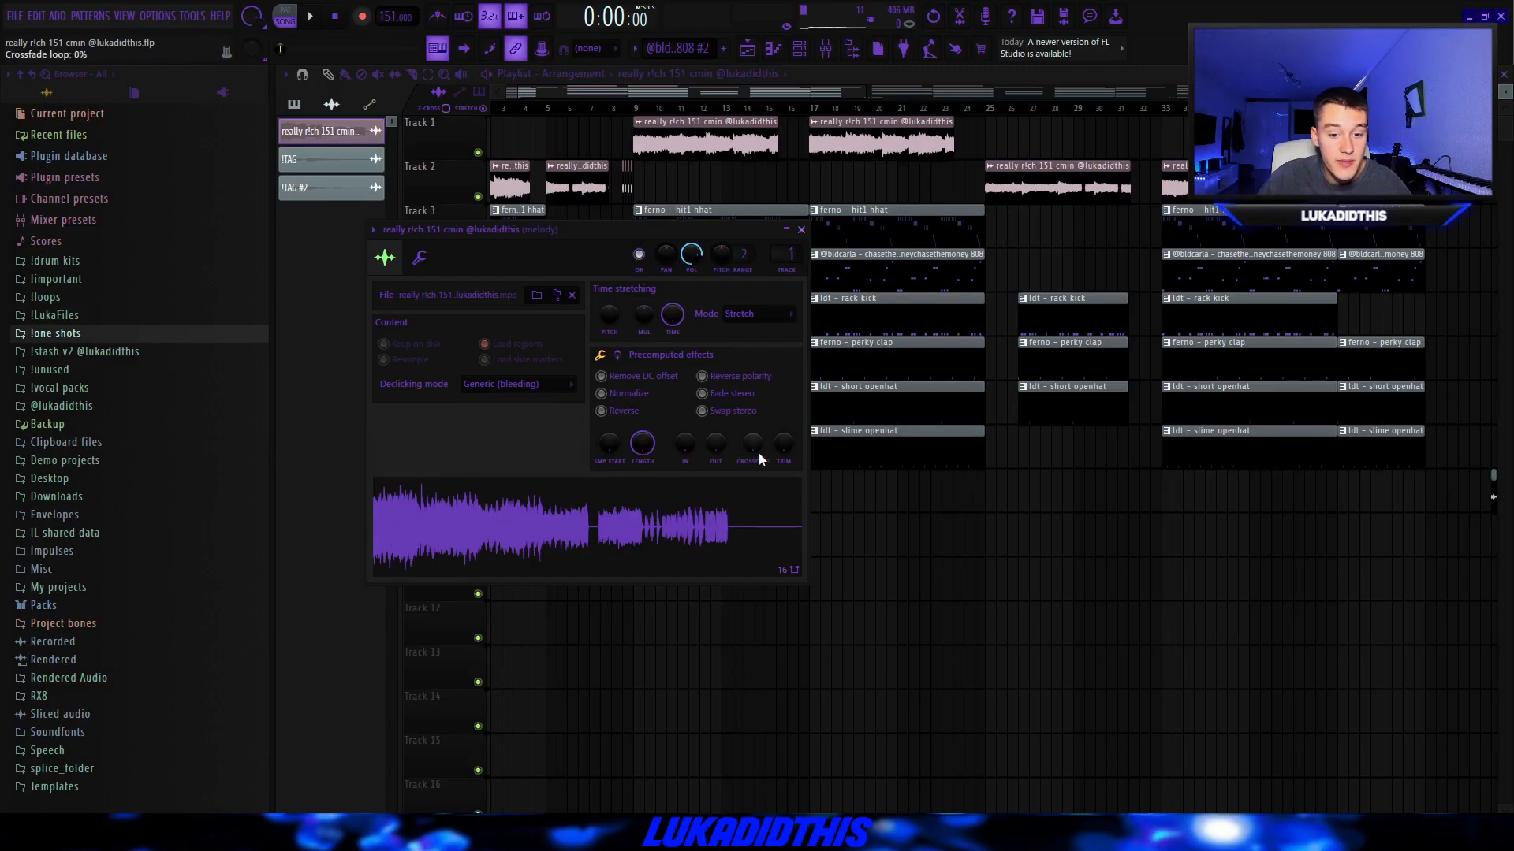
pyautogui.moveTo(951, 539); pyautogui.dragTo(951, 583)
pyautogui.click(801, 230)
pyautogui.scroll(-3, 802, 315)
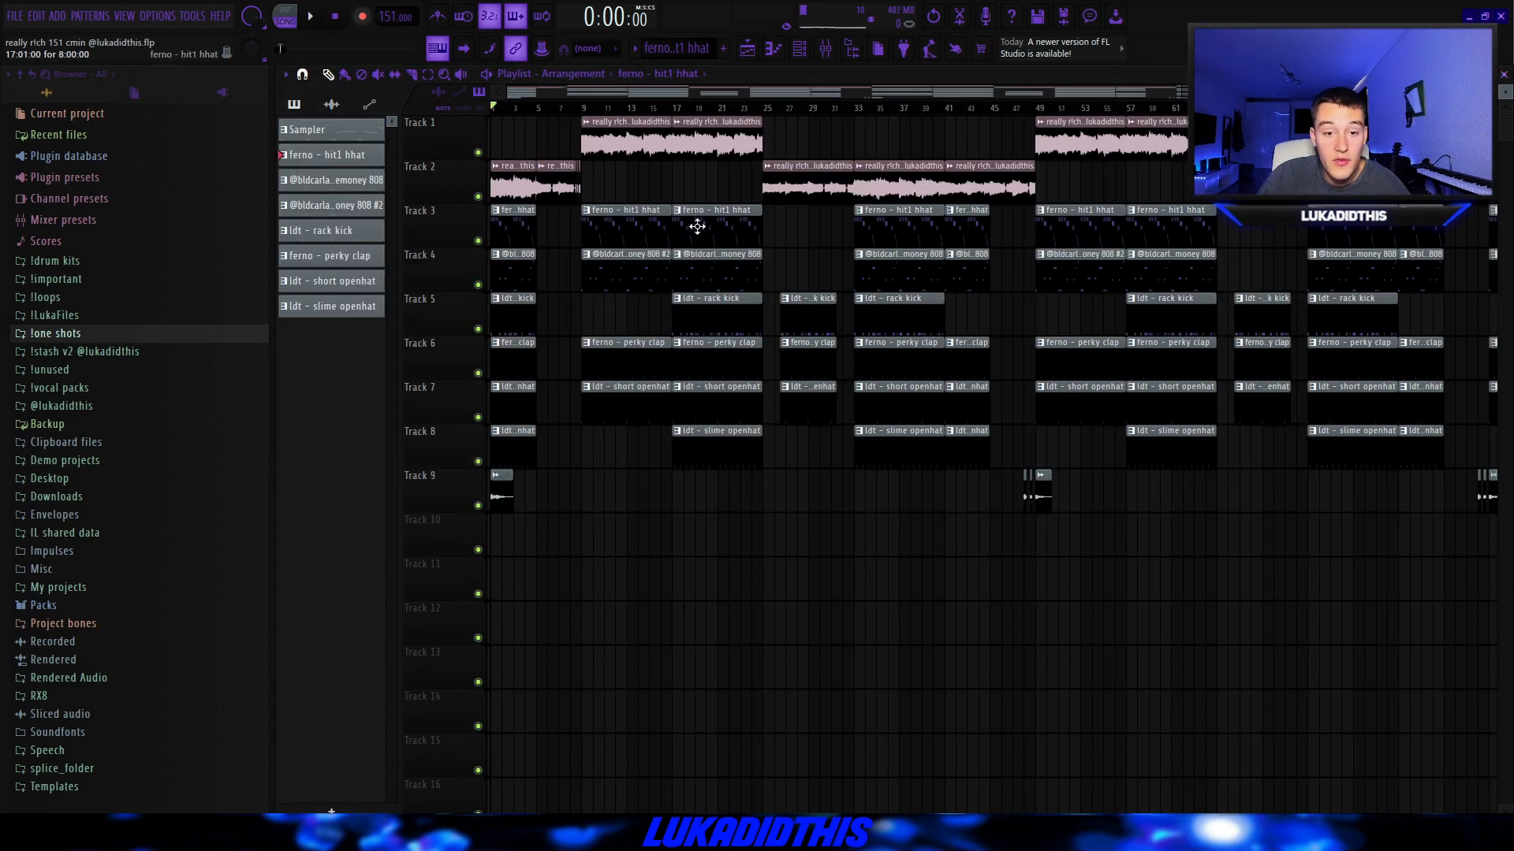
# Step: Examine the hit1 hhat pattern's rolls and pitch changes in the piano roll and play the pattern
pyautogui.doubleClick(697, 227)
pyautogui.hscroll(-2, 672, 257)
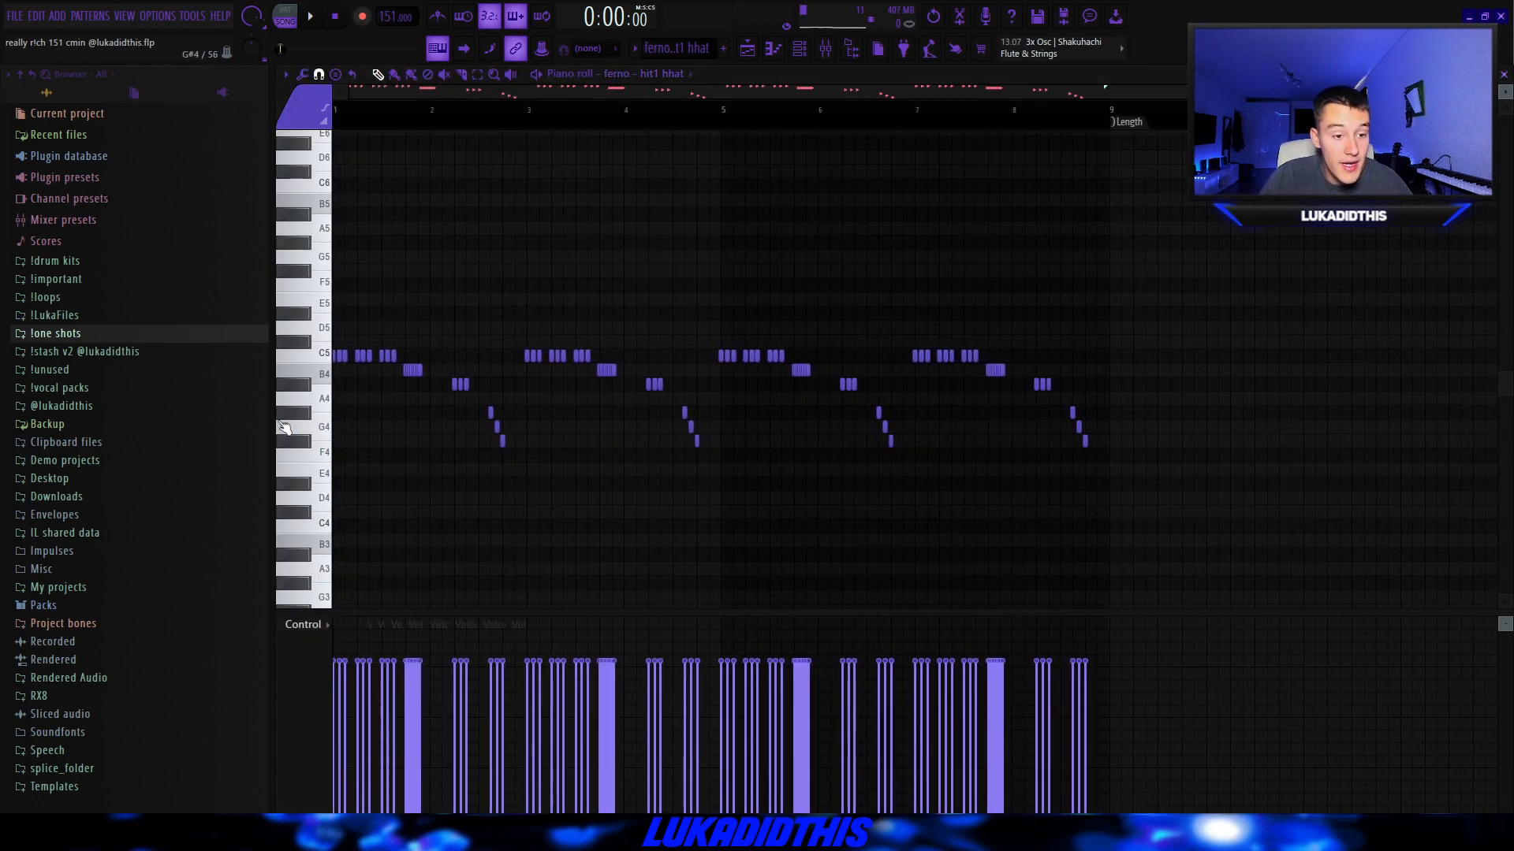
pyautogui.scroll(3, 351, 401)
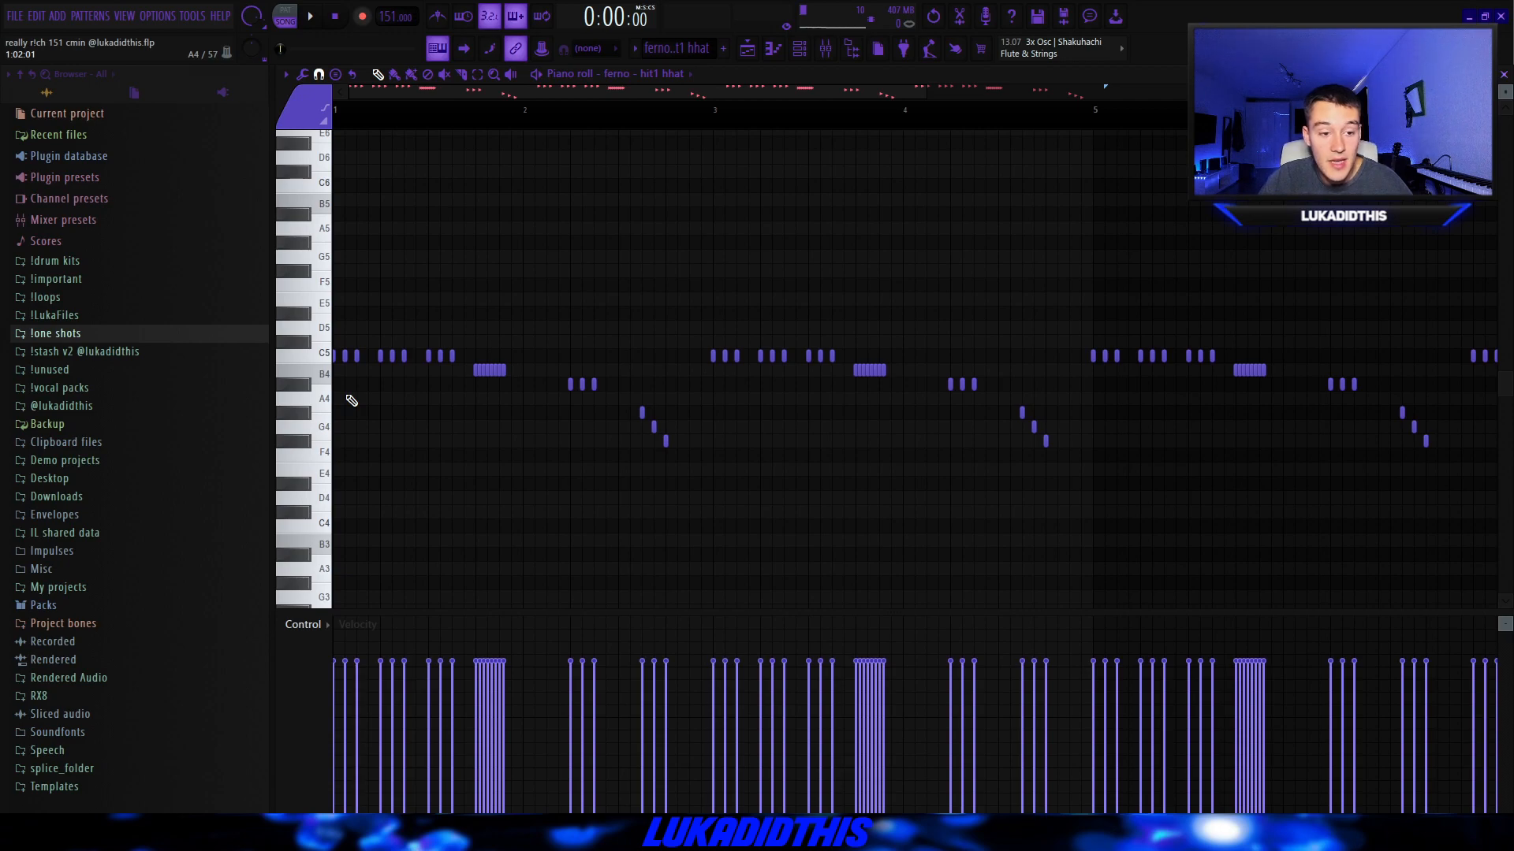
pyautogui.scroll(3, 352, 401)
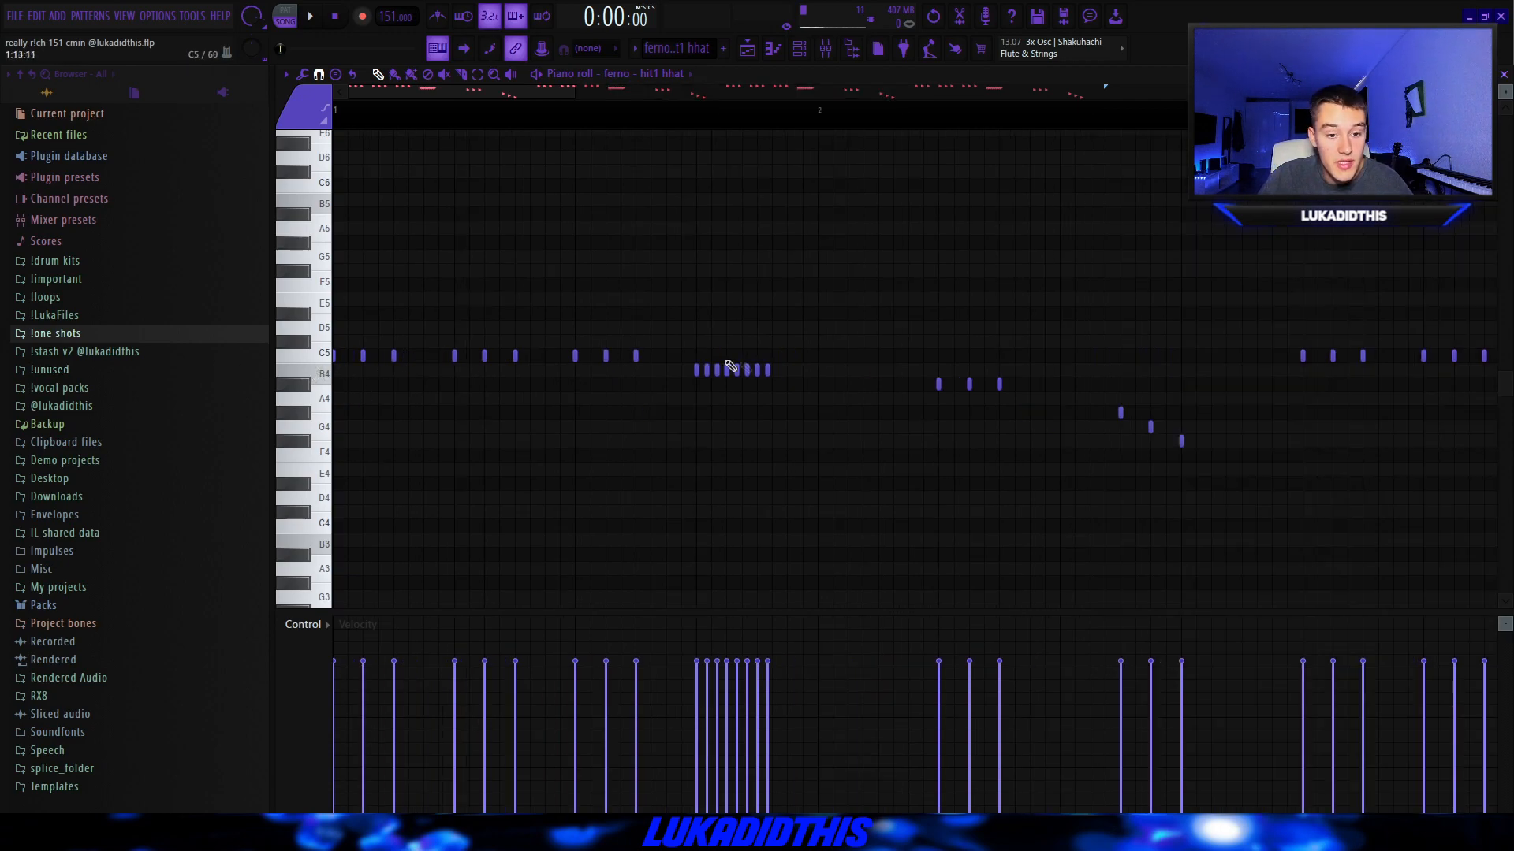
pyautogui.scroll(-2, 382, 371)
pyautogui.scroll(-1, 631, 399)
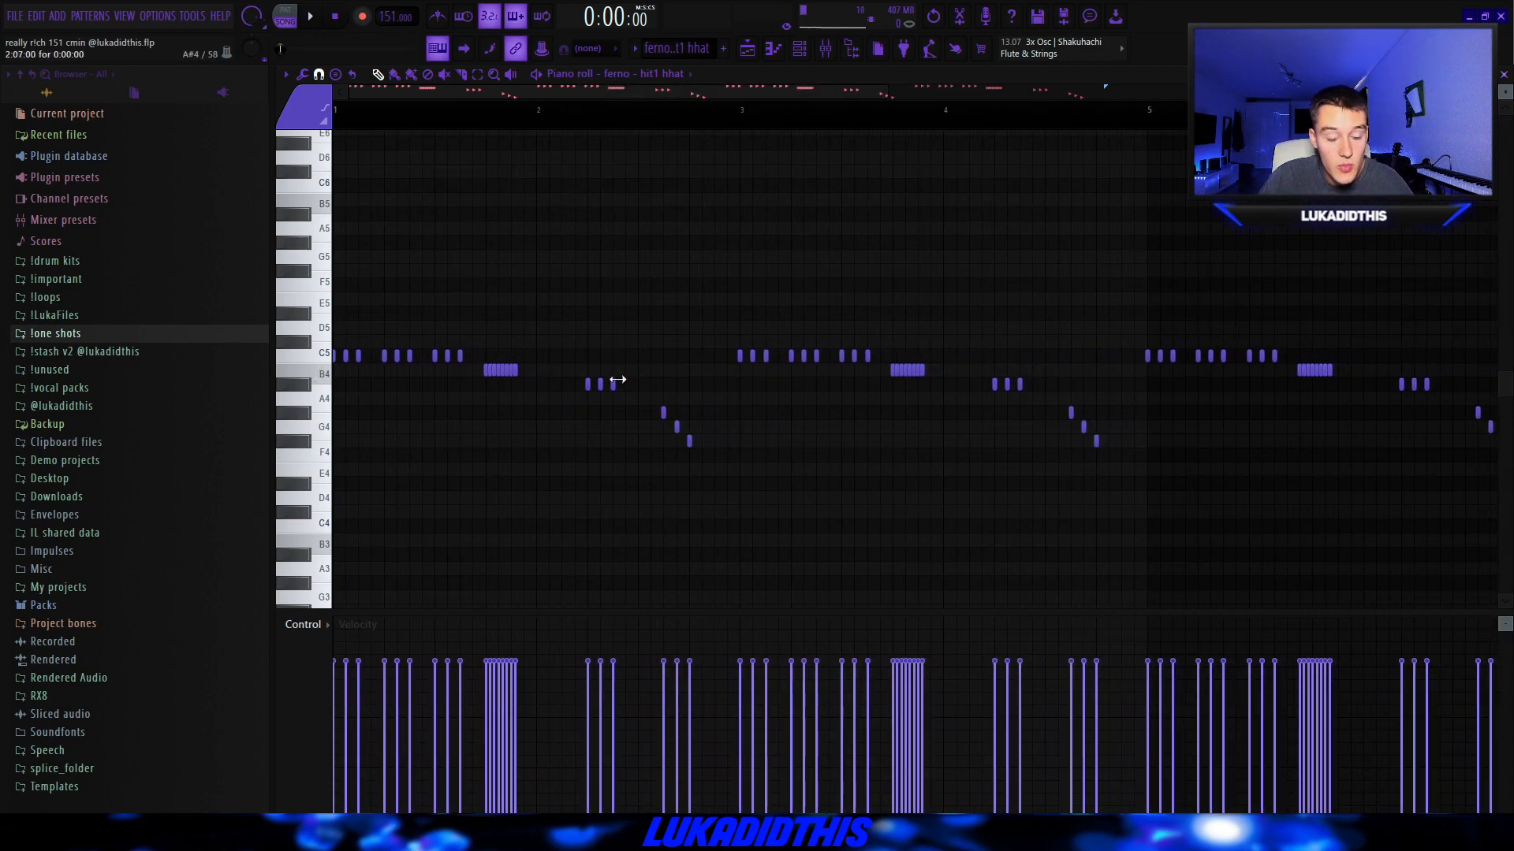
pyautogui.scroll(-2, 499, 428)
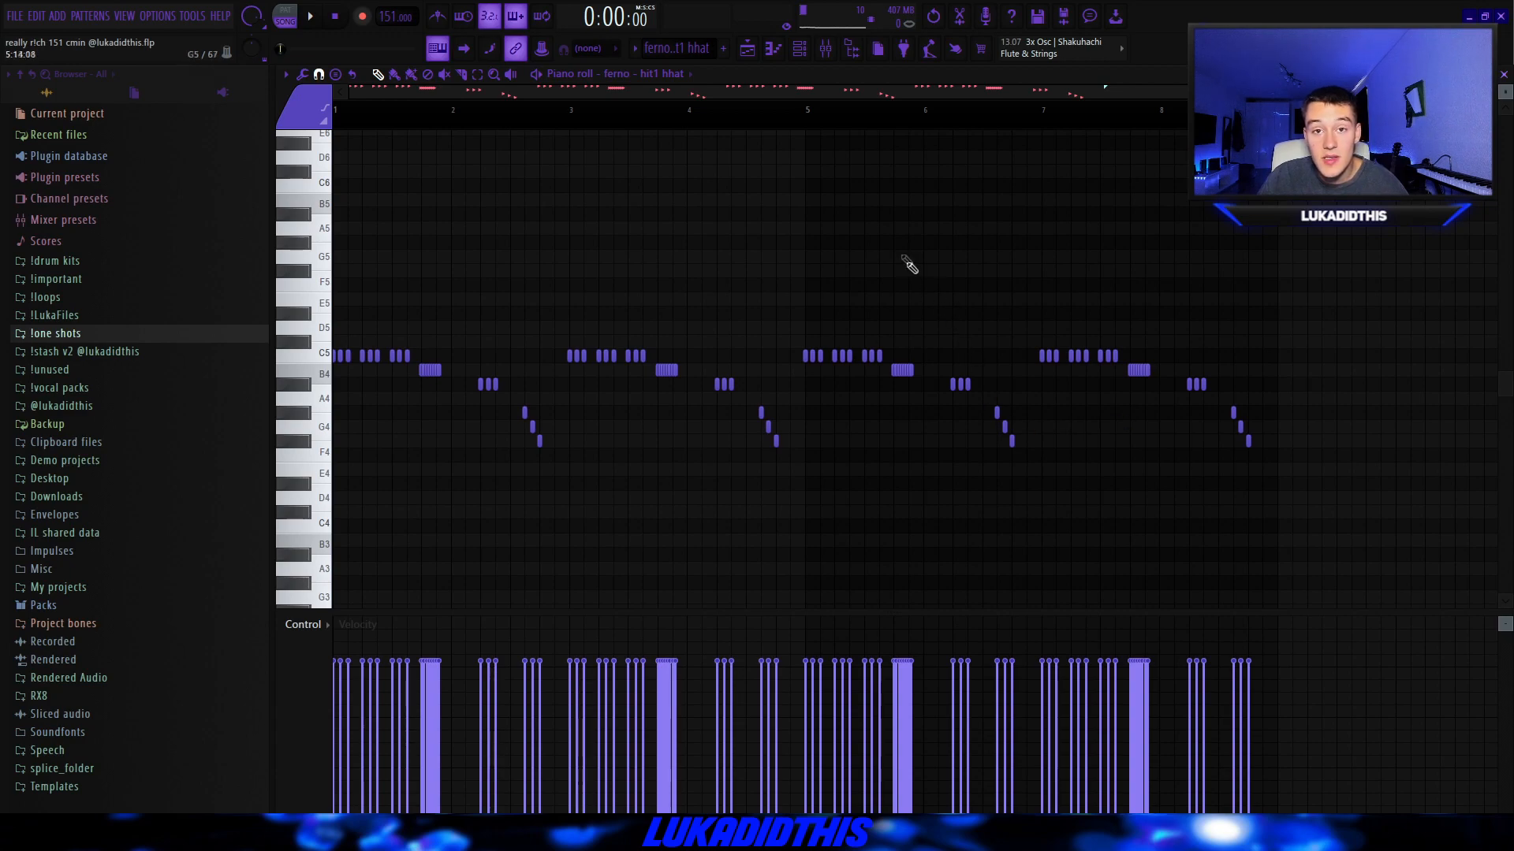
pyautogui.press('space')
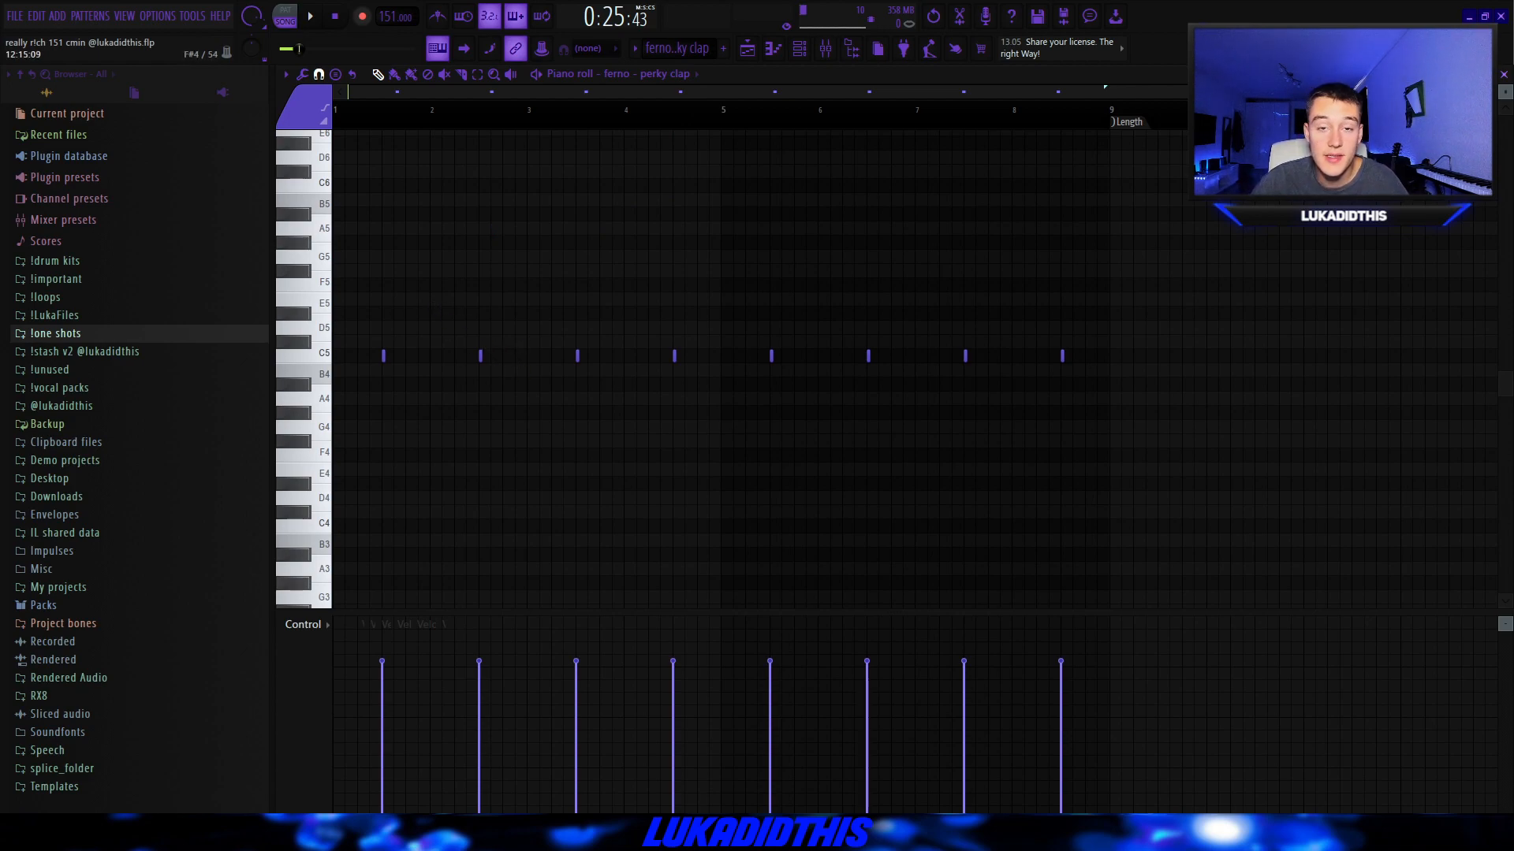
# Step: Play the perky clap and slime openhat patterns in the piano roll
pyautogui.press('space')
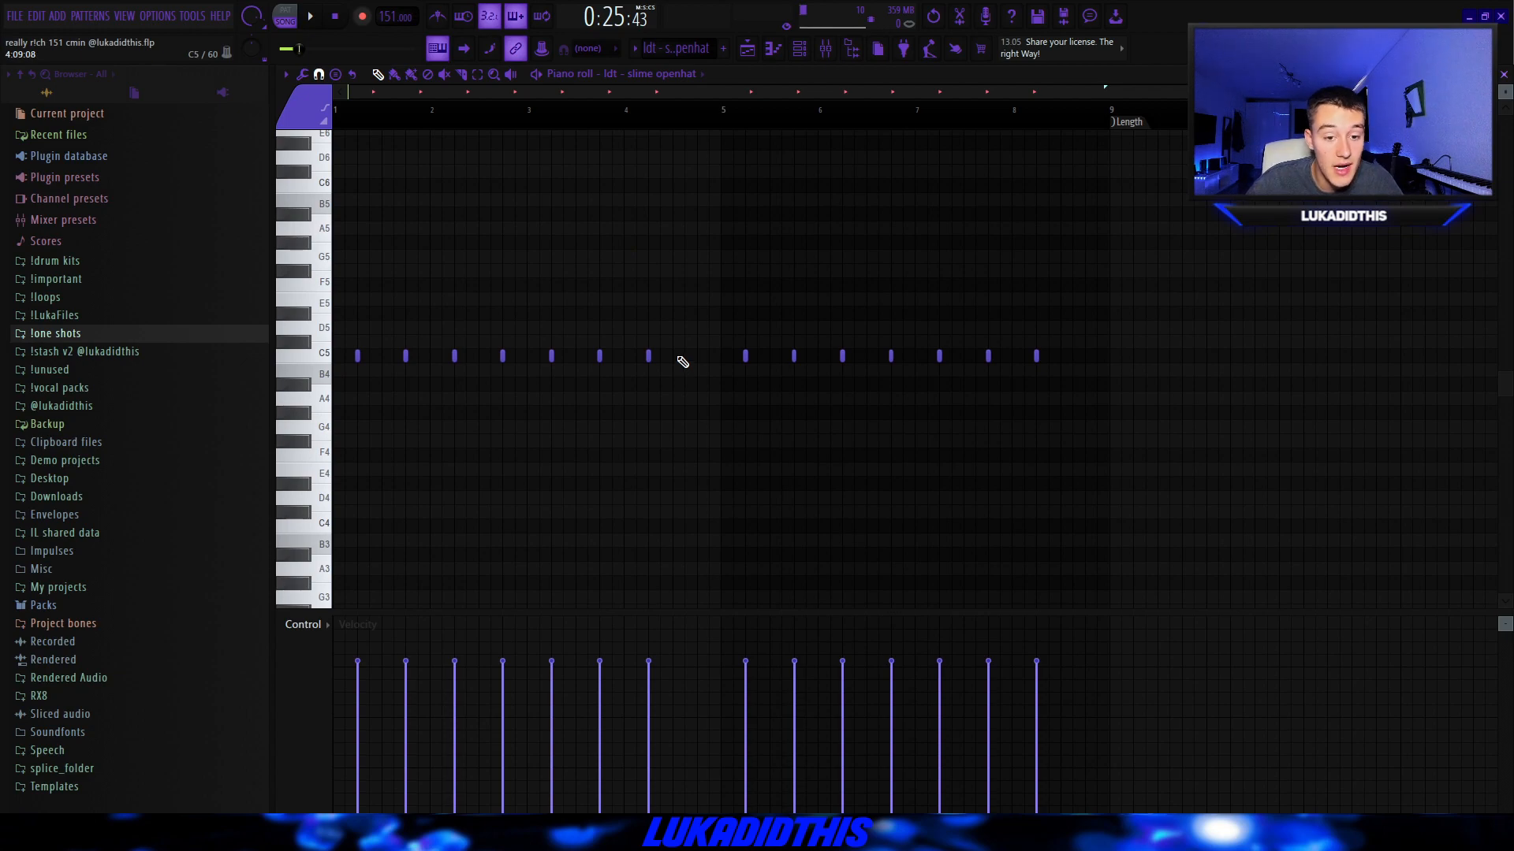
pyautogui.press('space')
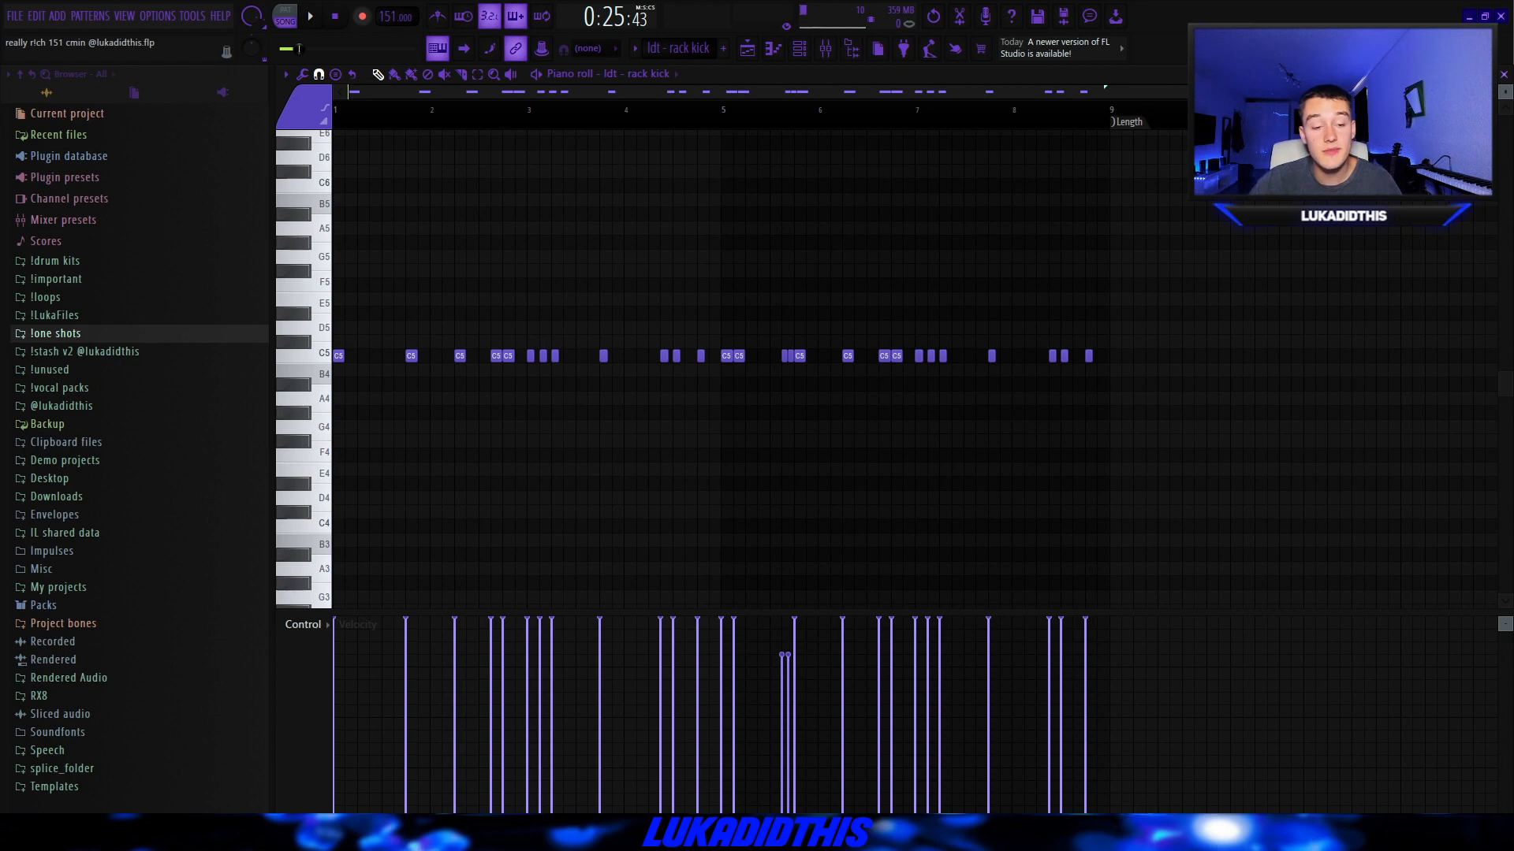
# Step: Play the rack kick pattern and the chasethemoneychasethemoney 808 notes in the piano roll
pyautogui.press('space')
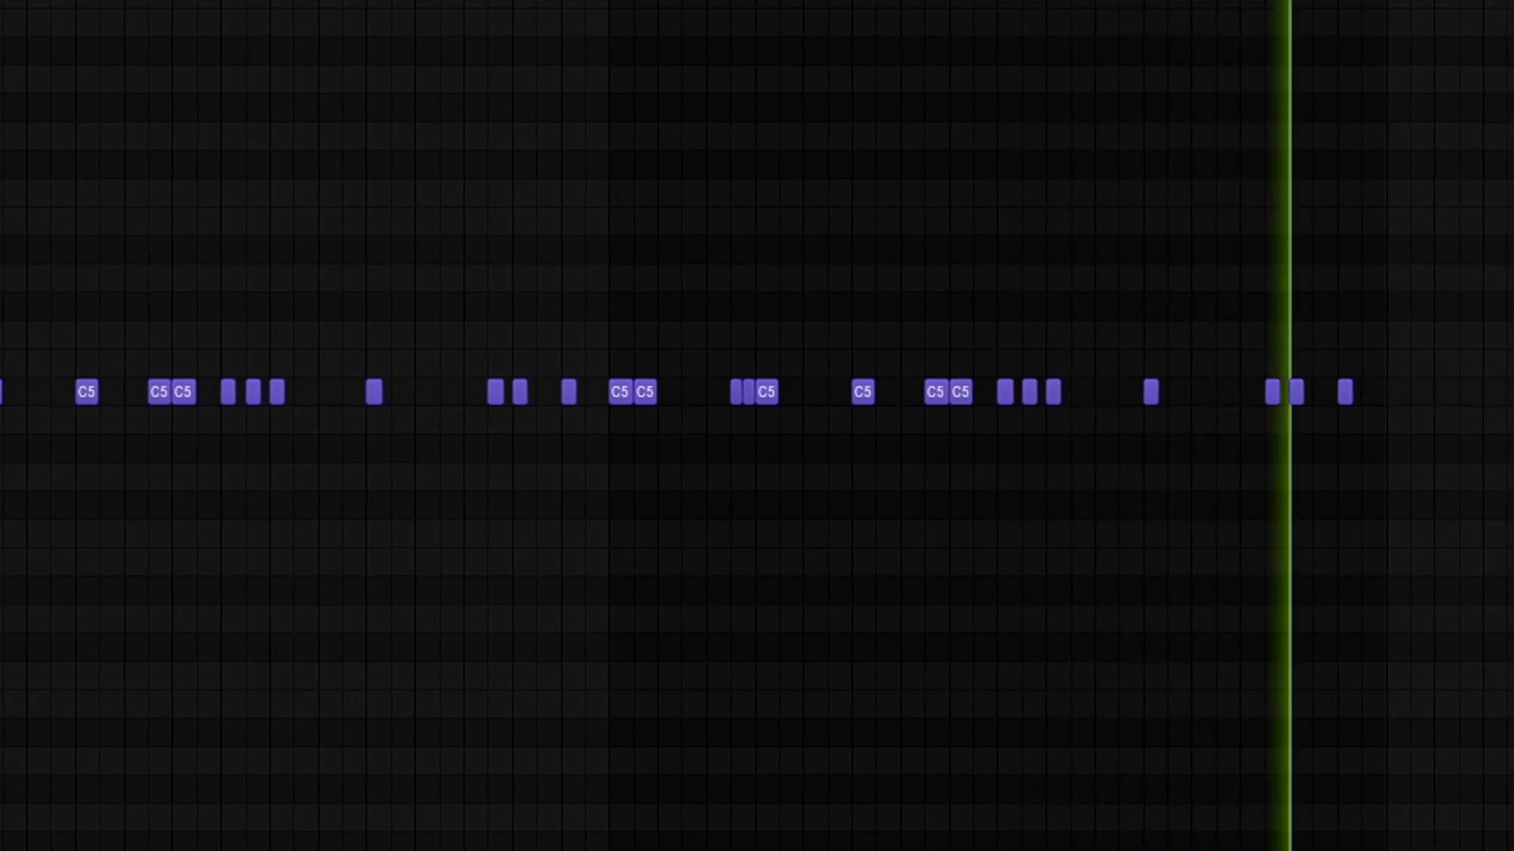
pyautogui.scroll(2, 510, 376)
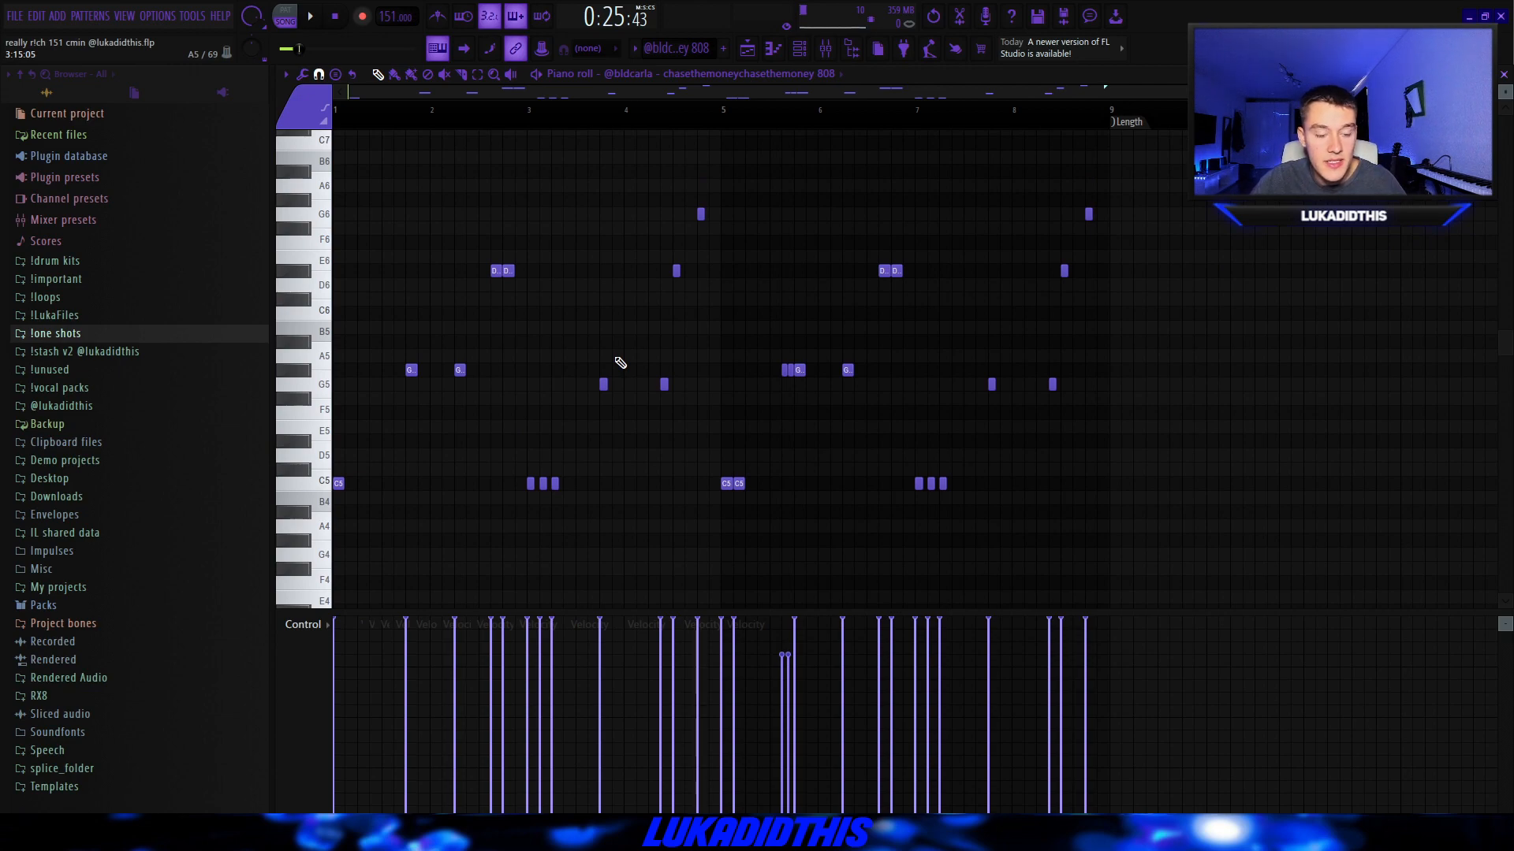
pyautogui.press('space')
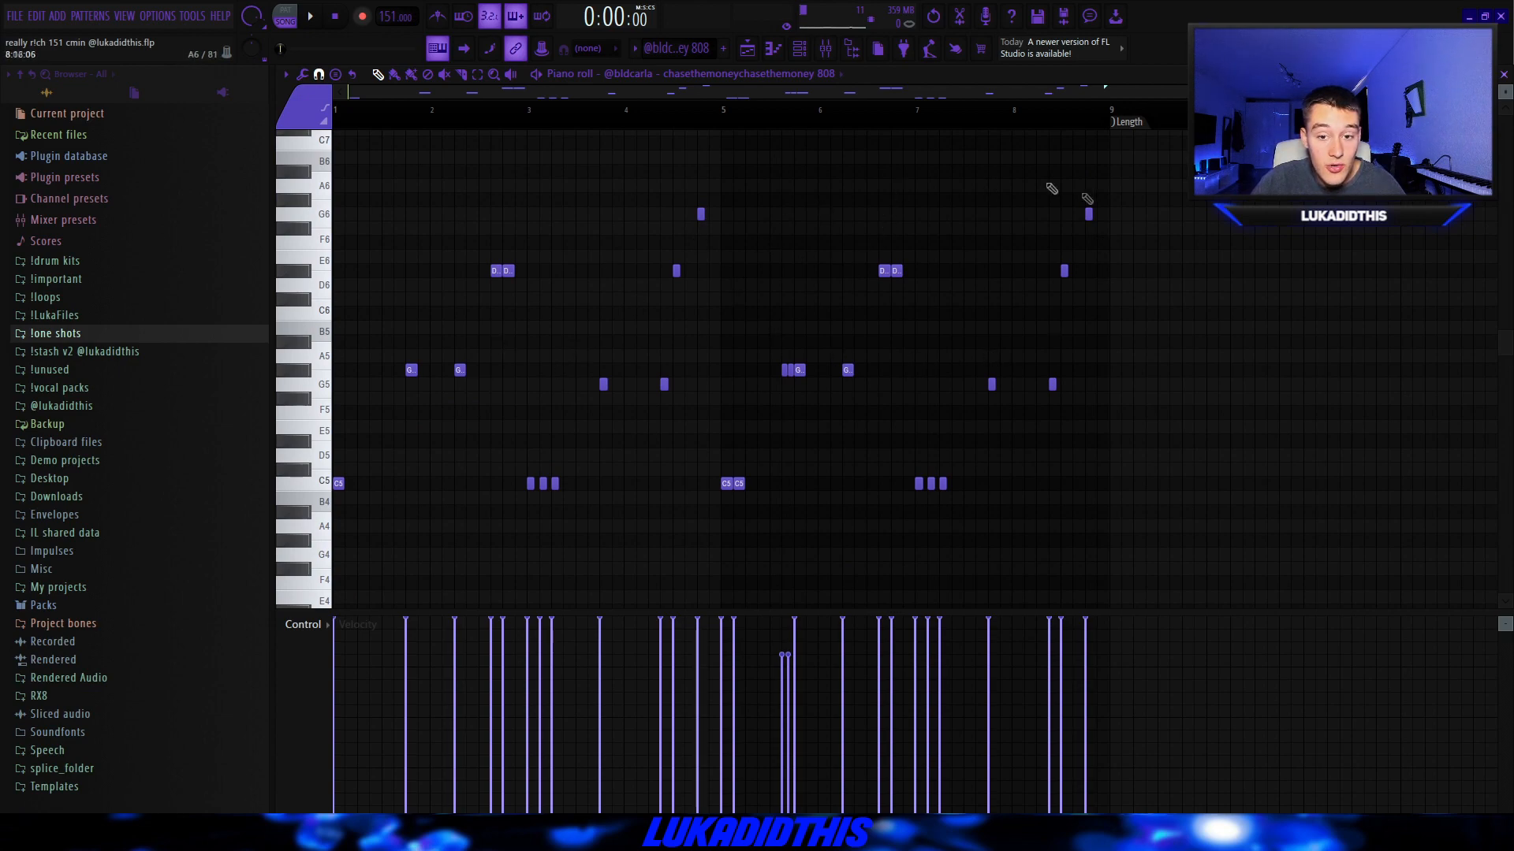
# Step: Review the spinz 808 notes and its sampler settings, and return to the playlist
pyautogui.press('KP_Add')
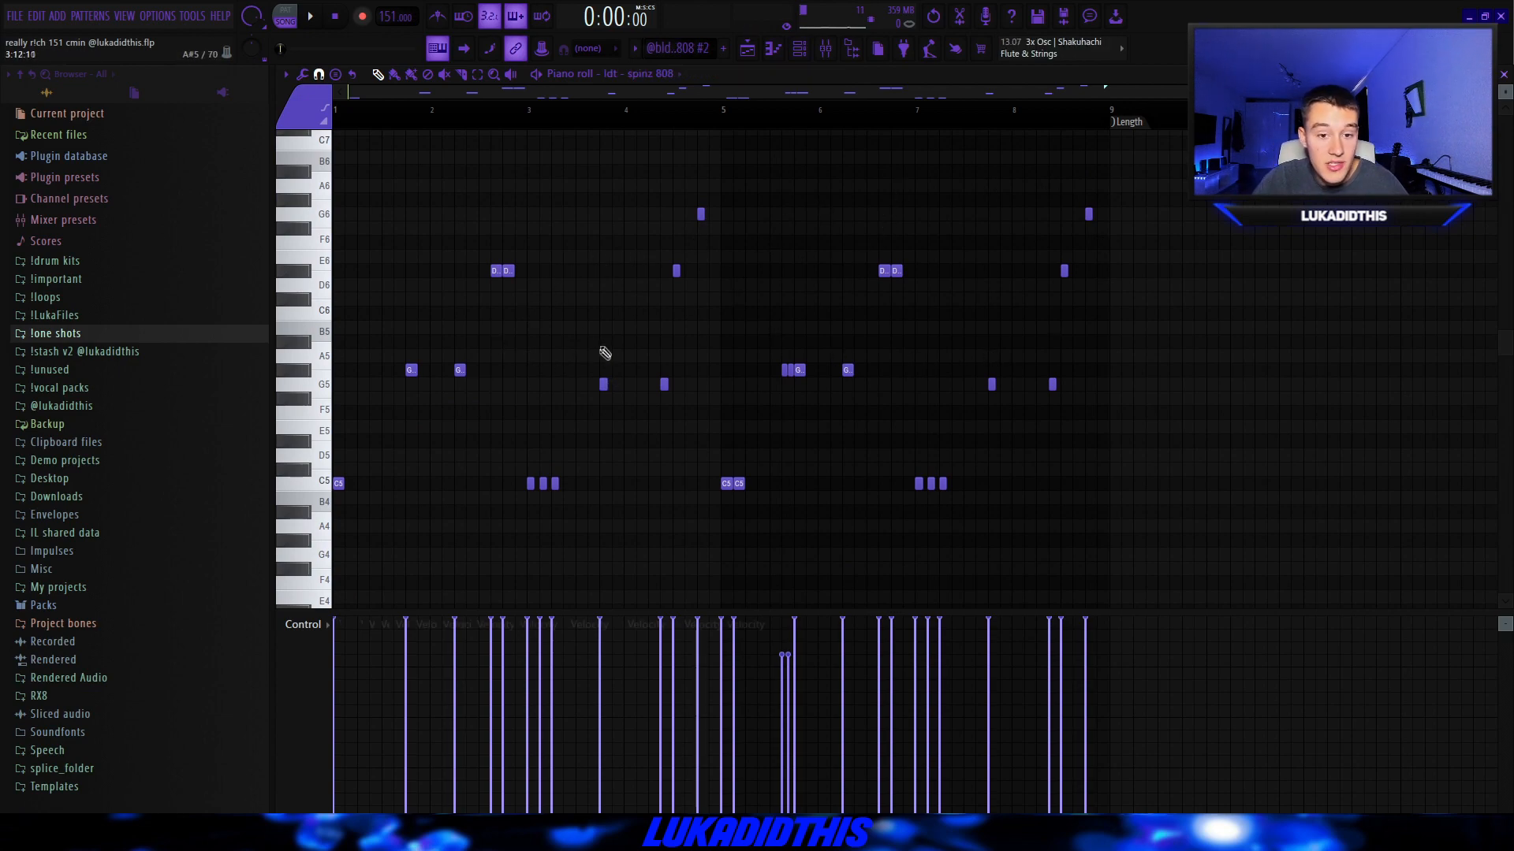
pyautogui.click(651, 74)
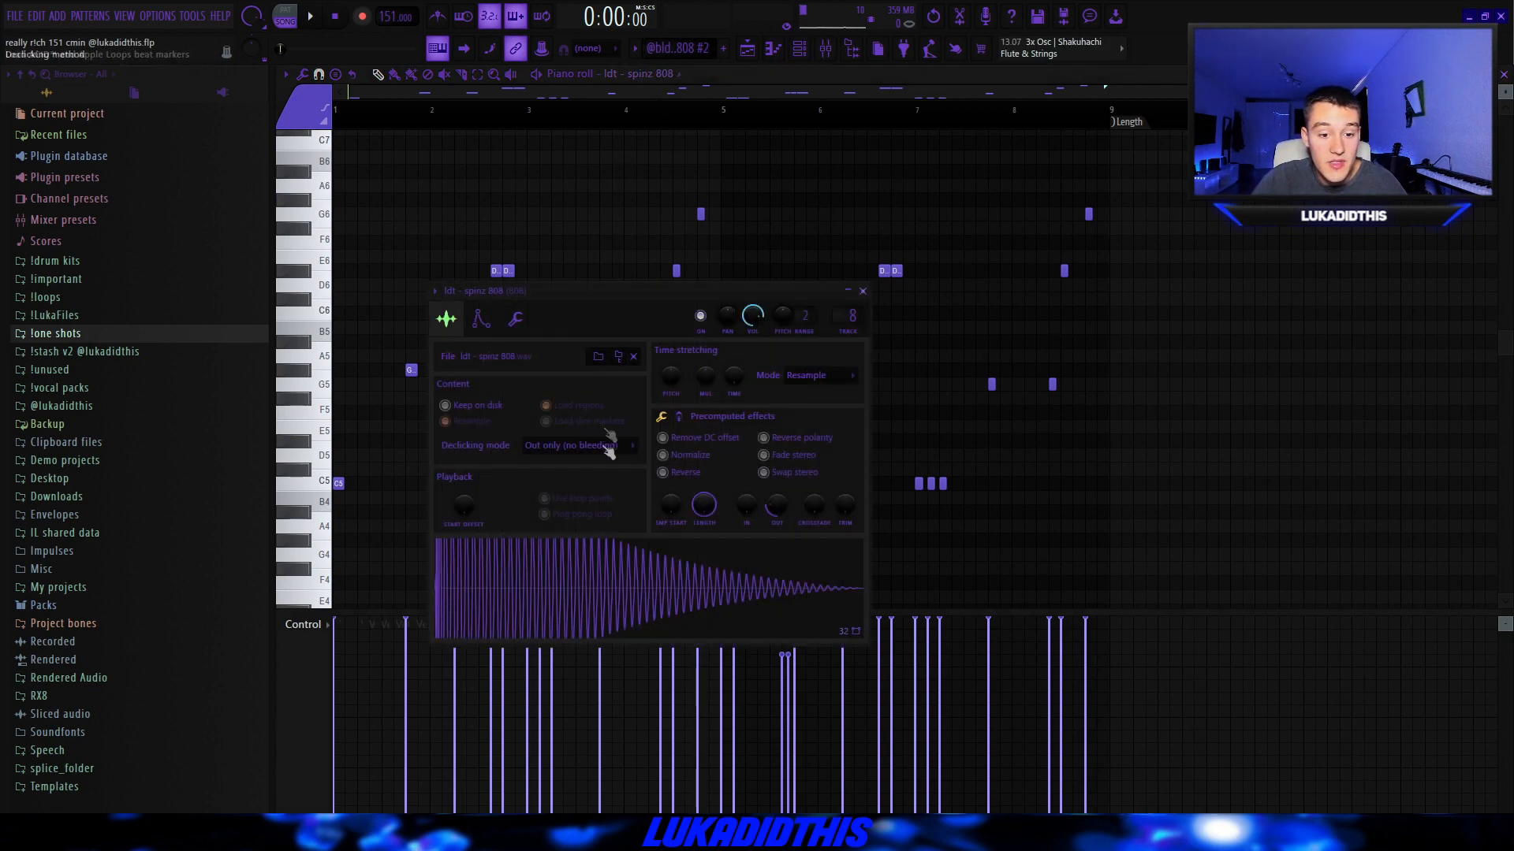
pyautogui.press('Escape')
pyautogui.scroll(1, 442, 359)
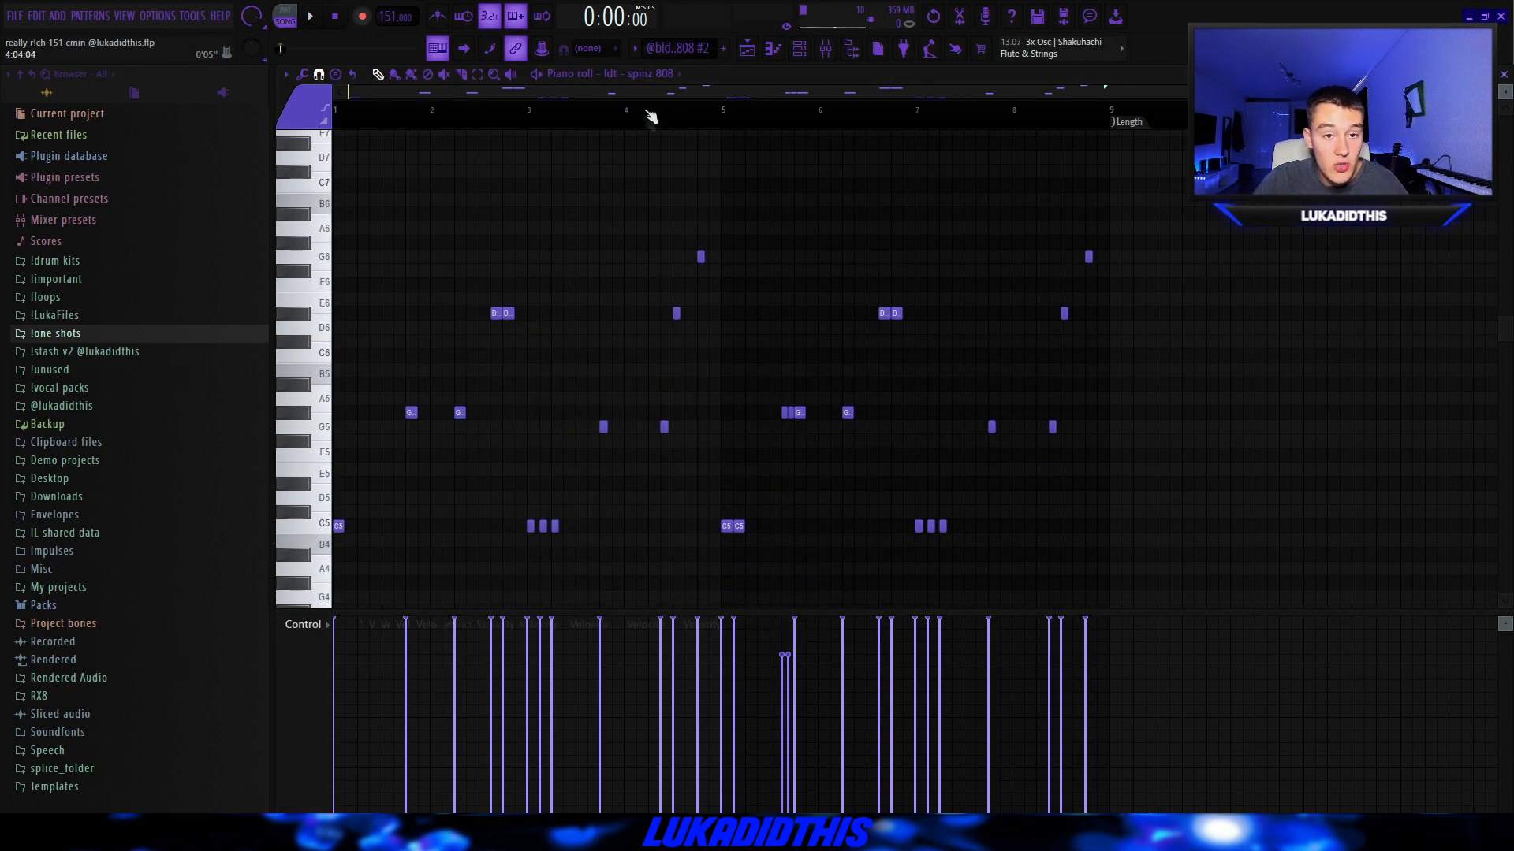
pyautogui.click(647, 74)
pyautogui.press('Escape')
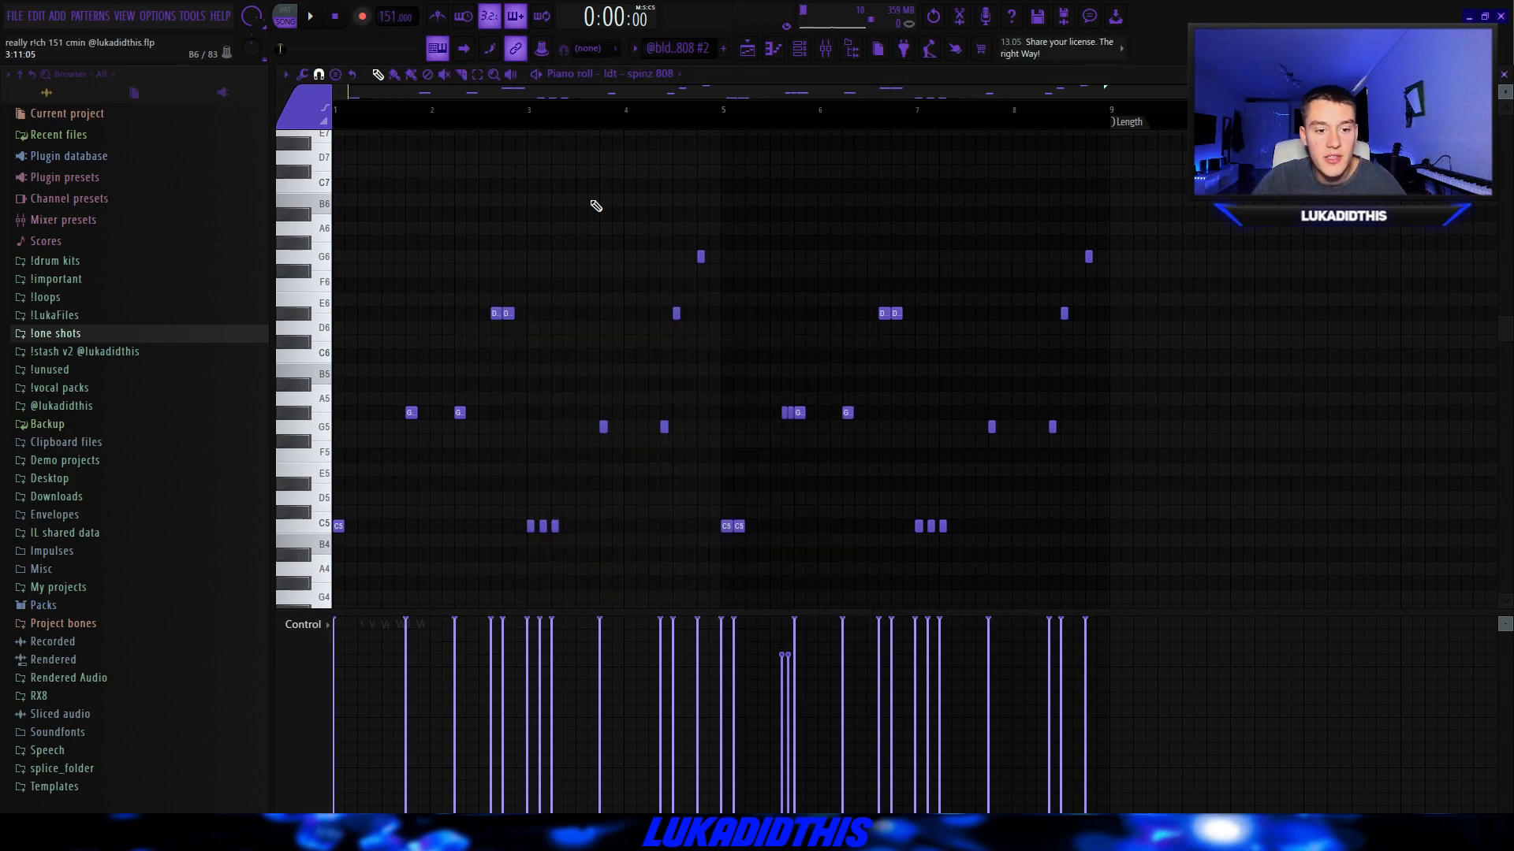
pyautogui.press('F5')
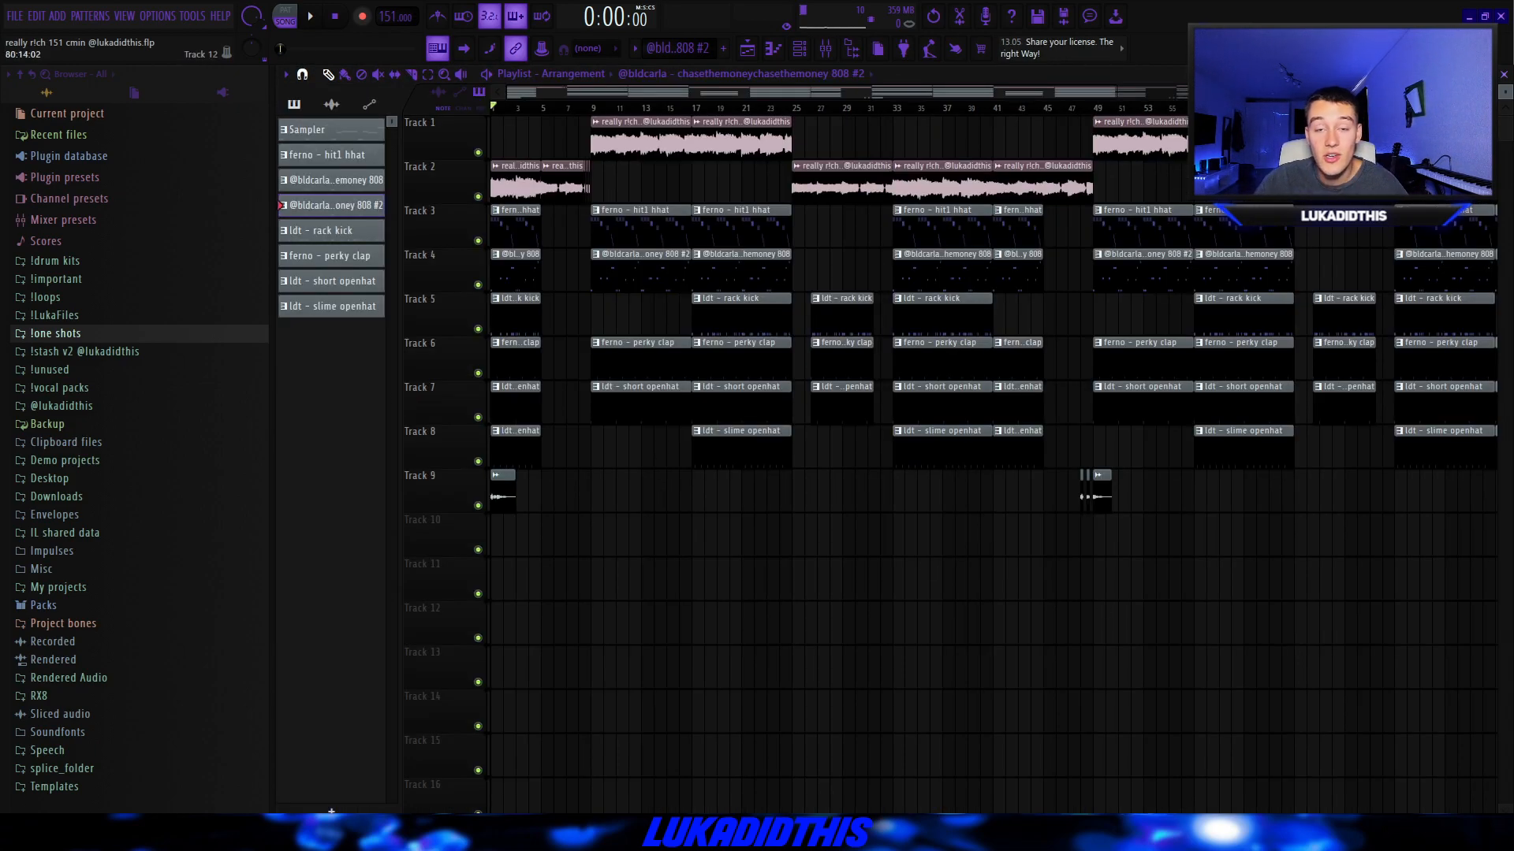